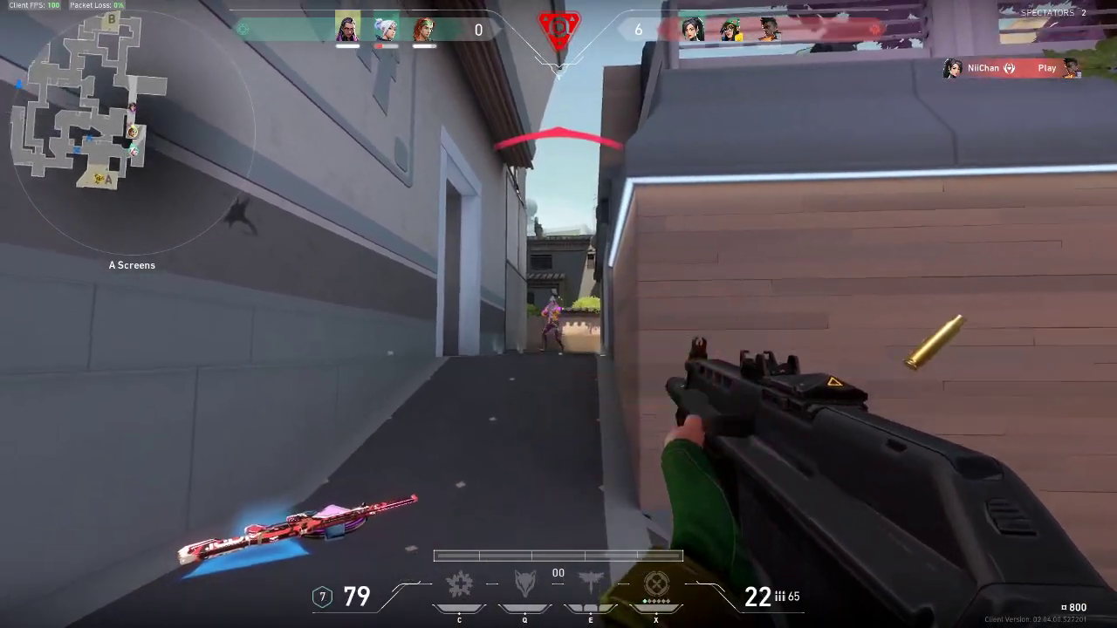
click(558, 315)
click(559, 314)
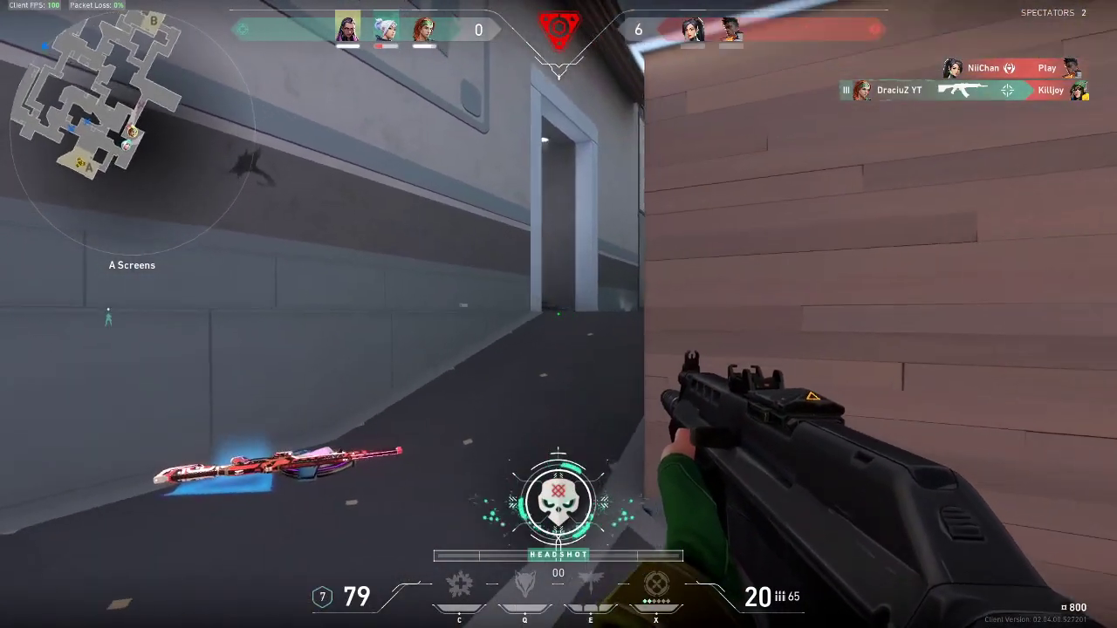
key(w)
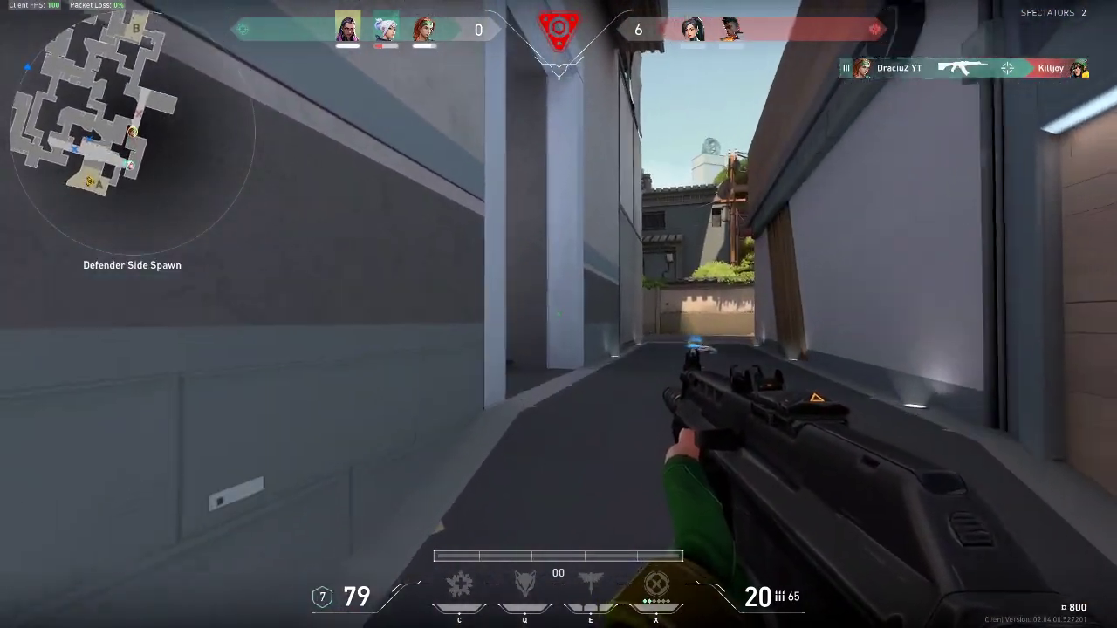
key(w)
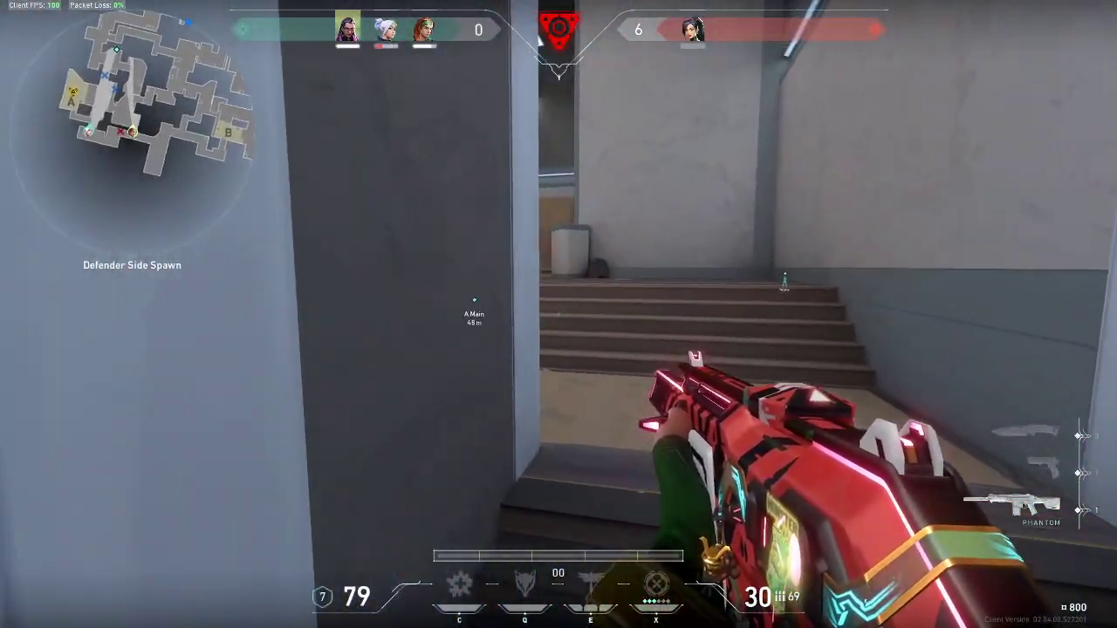
key(w)
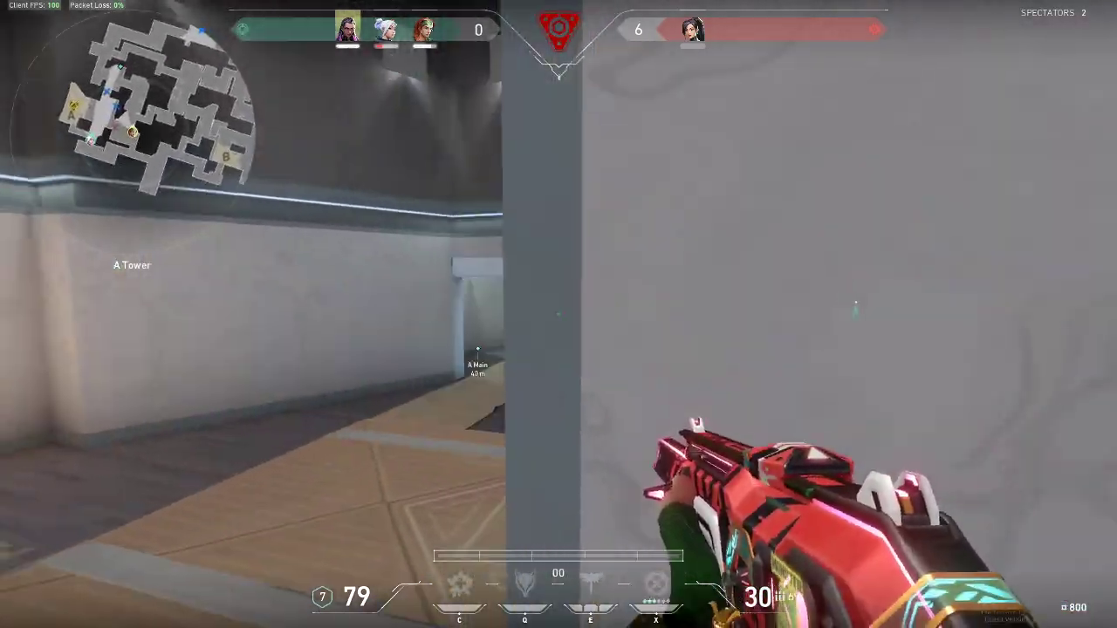
click(558, 314)
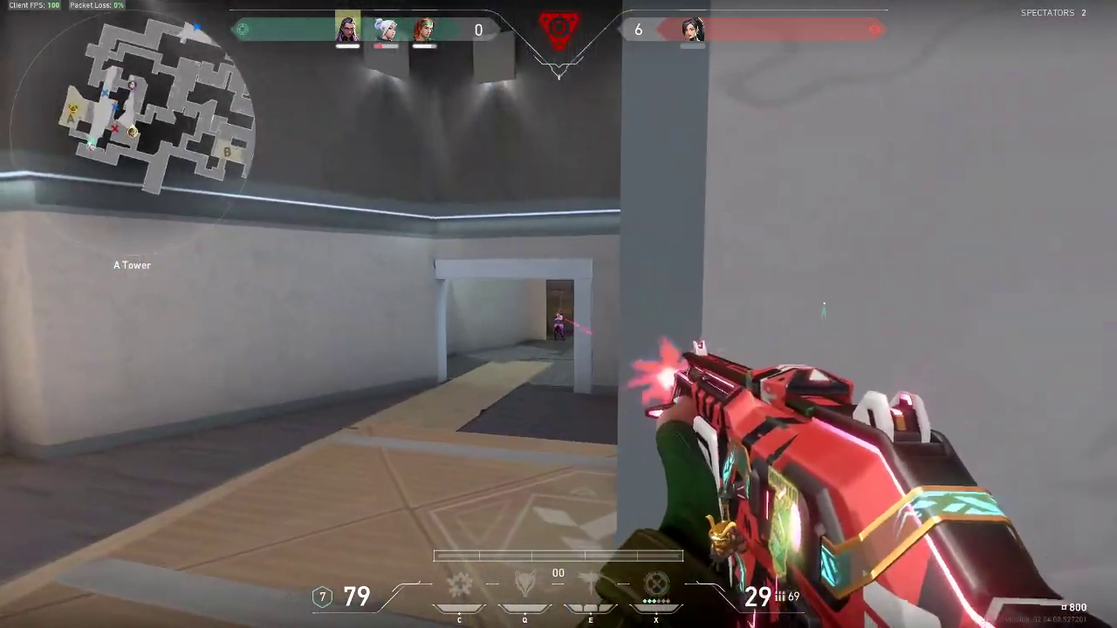
click(558, 315)
key(3)
key(w)
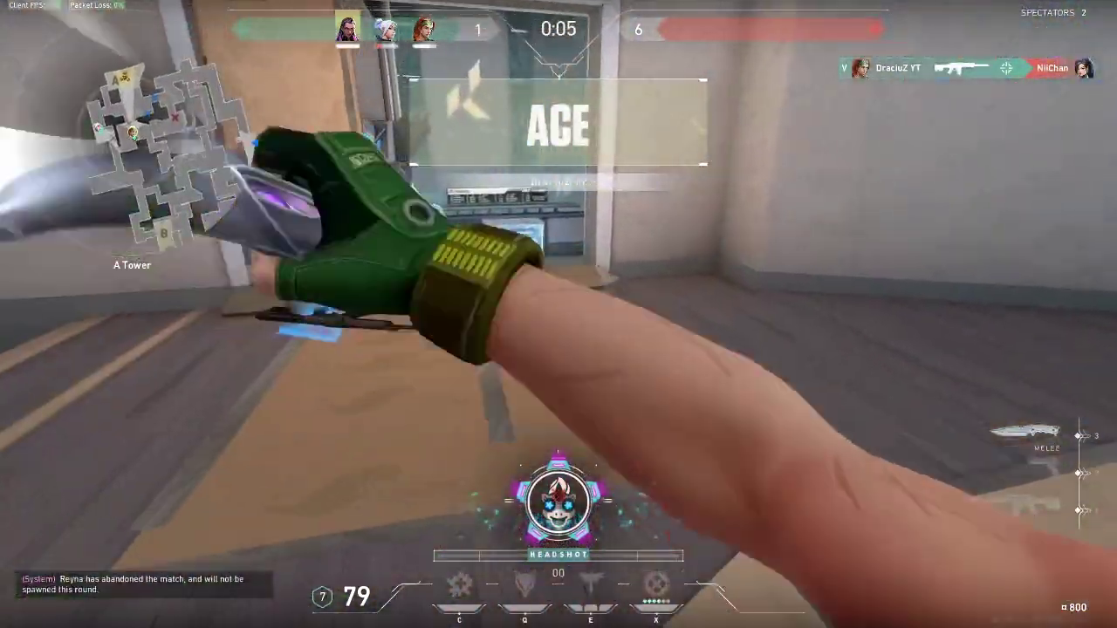
key(Tab)
key(1)
key(Tab)
key(3)
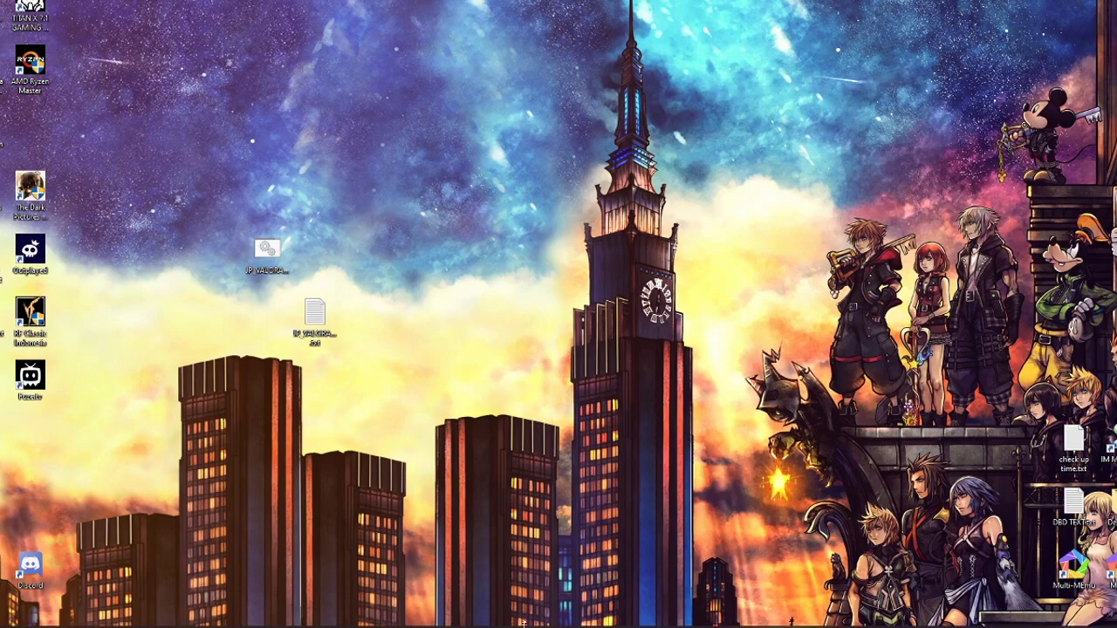
Open the VALORANT shortcut's properties from the taskbar and open its file location
mouse_move(335, 626)
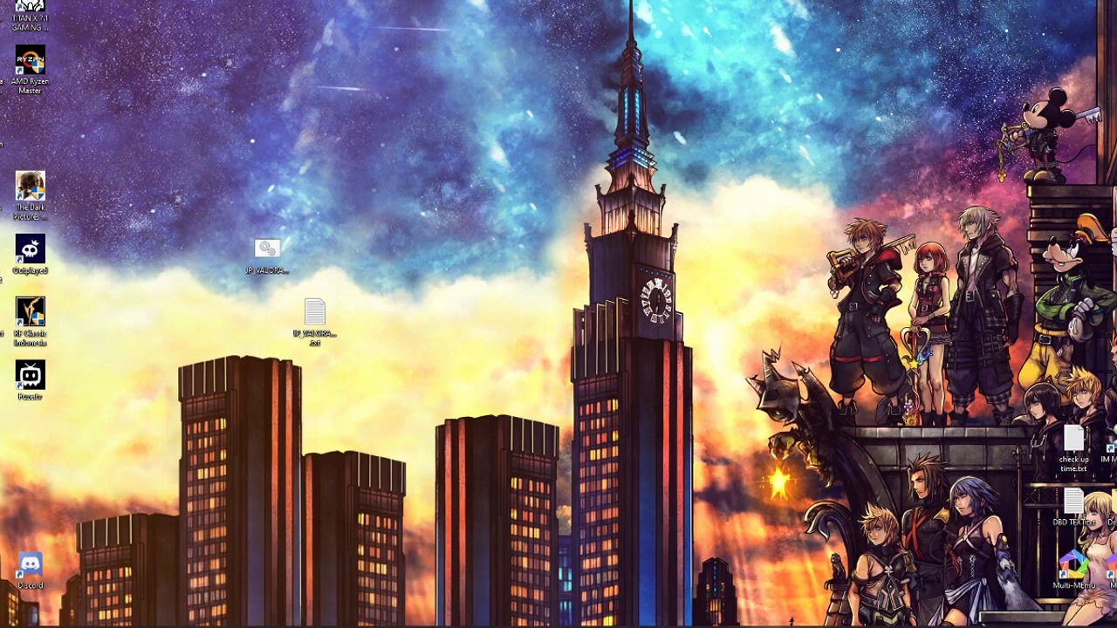
right_click(768, 623)
right_click(768, 597)
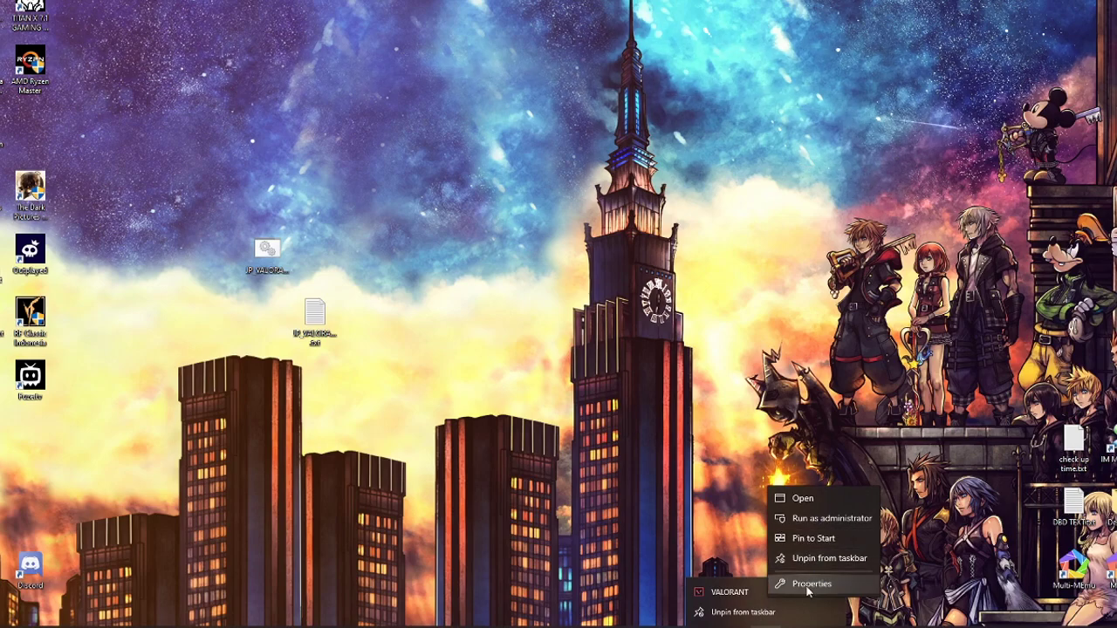
click(807, 585)
click(822, 509)
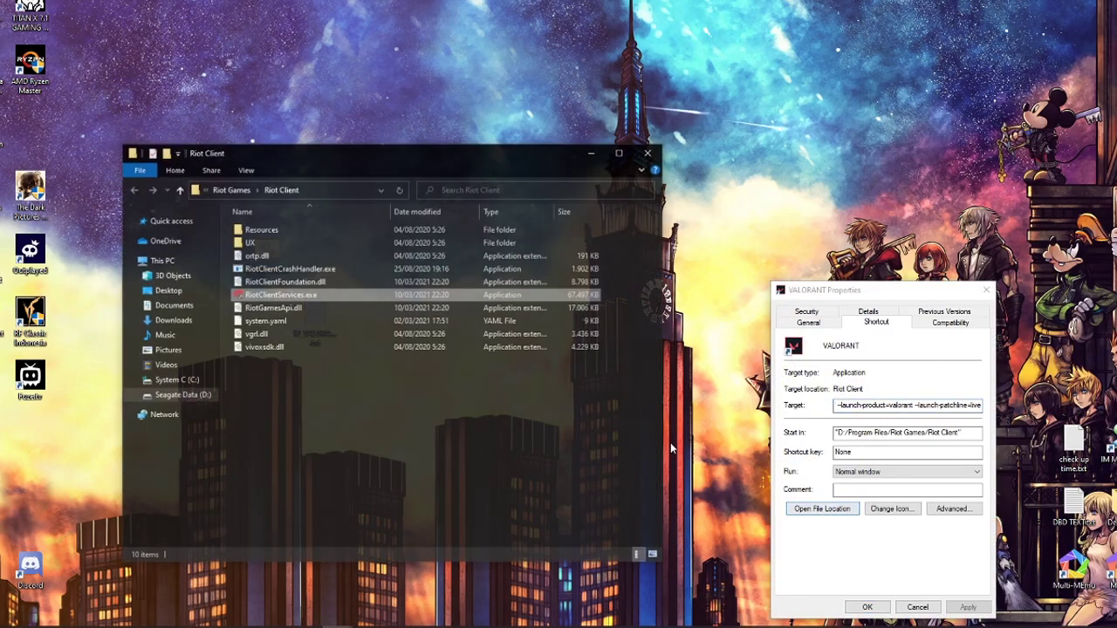
Go up to the Riot Games folder and browse to VALORANT\live\ShooterGame\Content\Paks
click(230, 189)
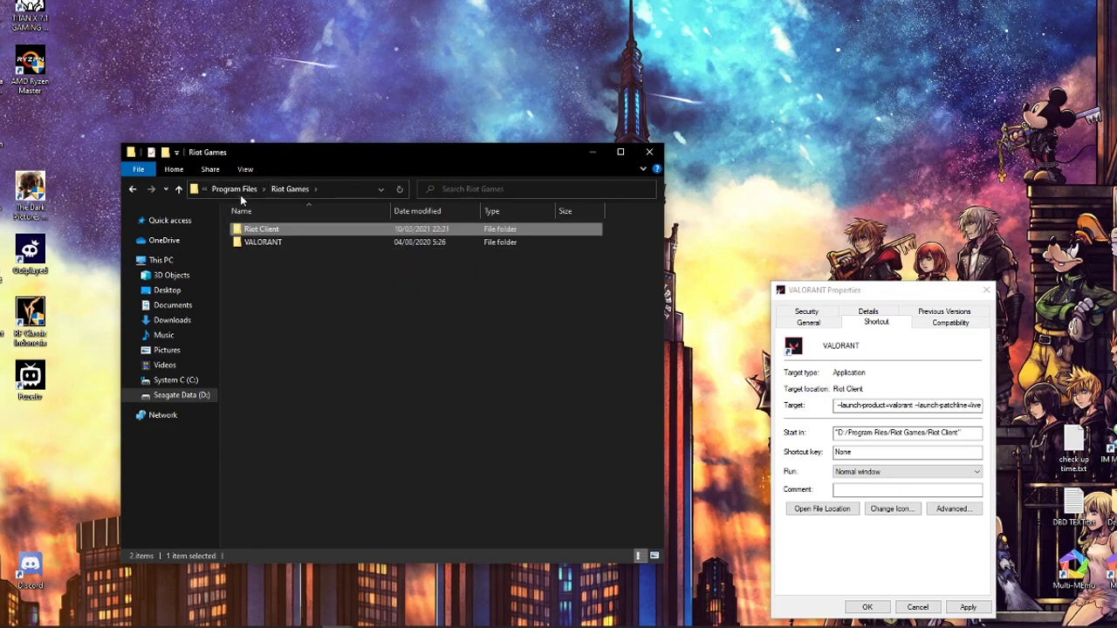
double_click(292, 241)
double_click(279, 233)
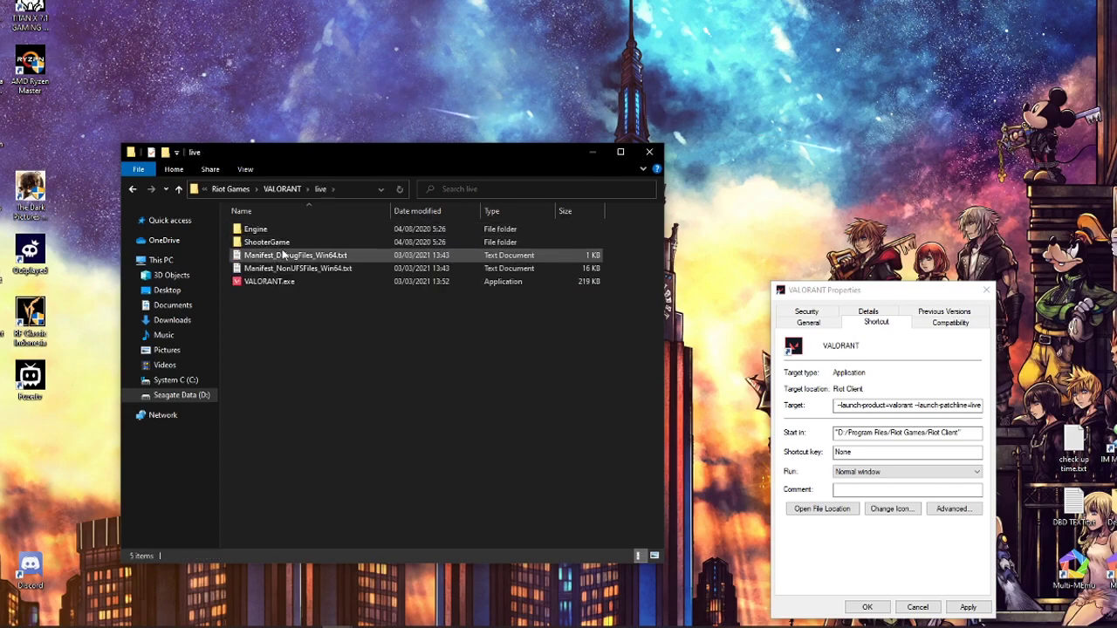
double_click(285, 243)
double_click(287, 246)
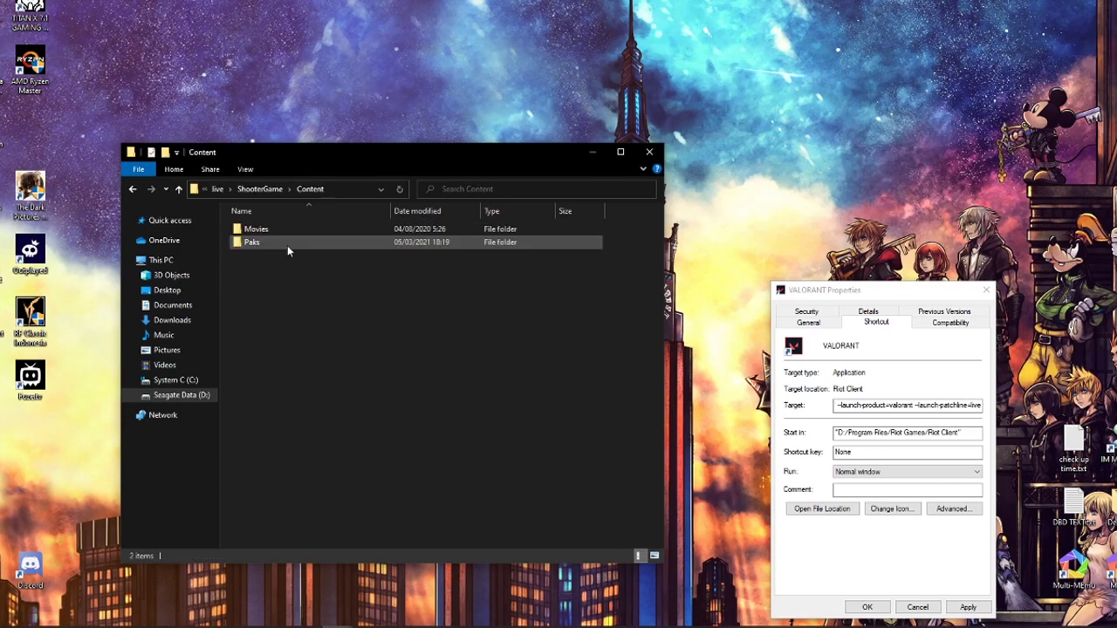
double_click(287, 245)
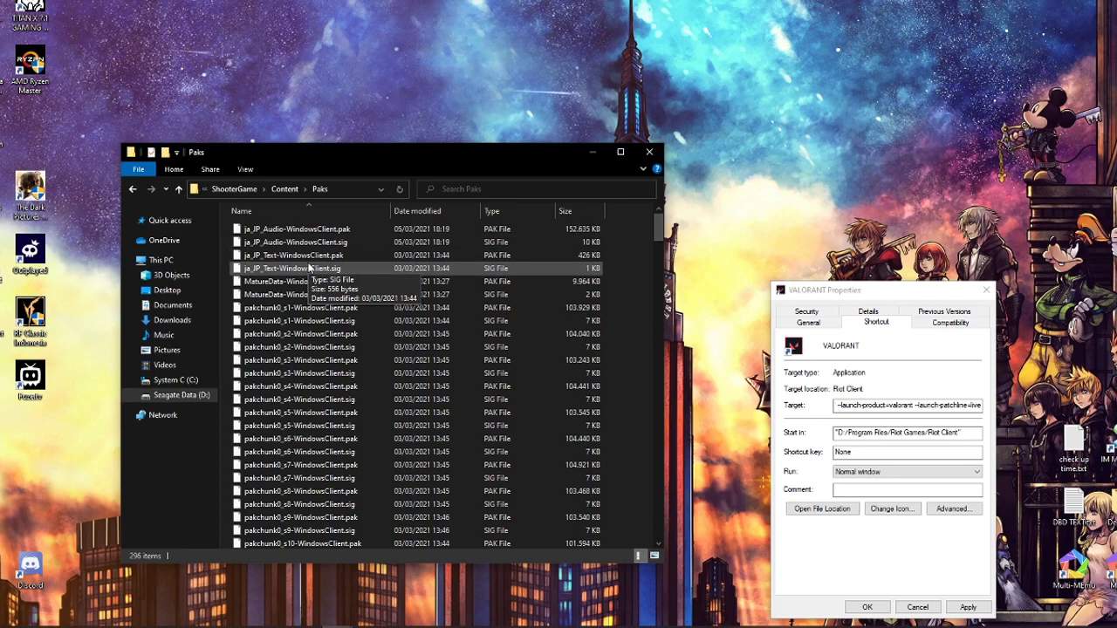
Select ja_JP_Text-WindowsClient.pak and ja_JP_Text-WindowsClient.sig in the Paks folder, and close the folder window
click(325, 260)
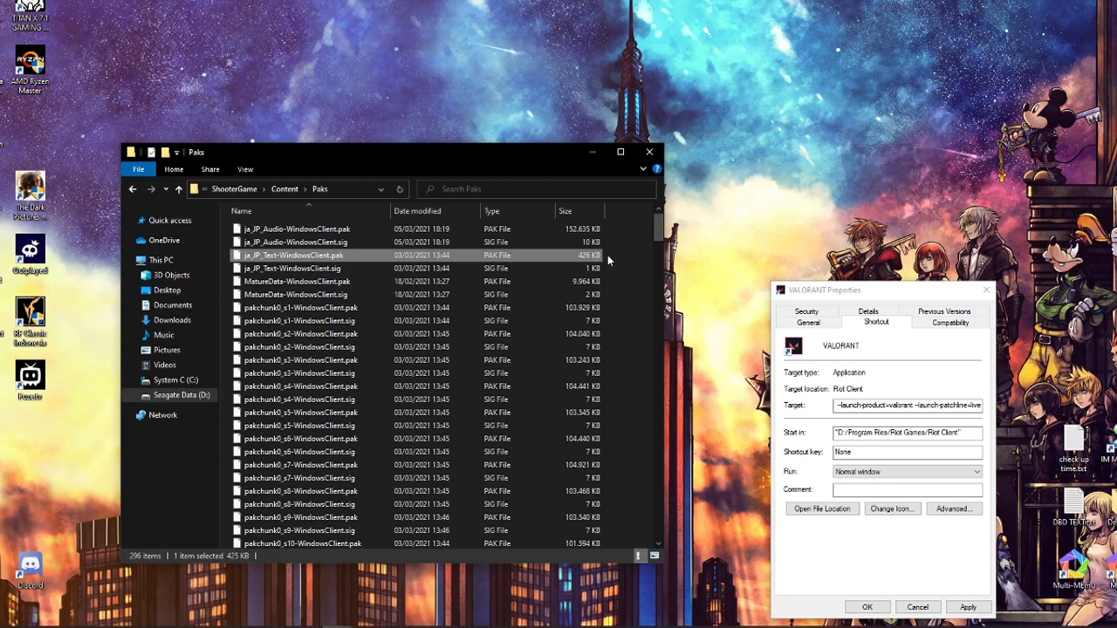
key(Down)
double_click(607, 254)
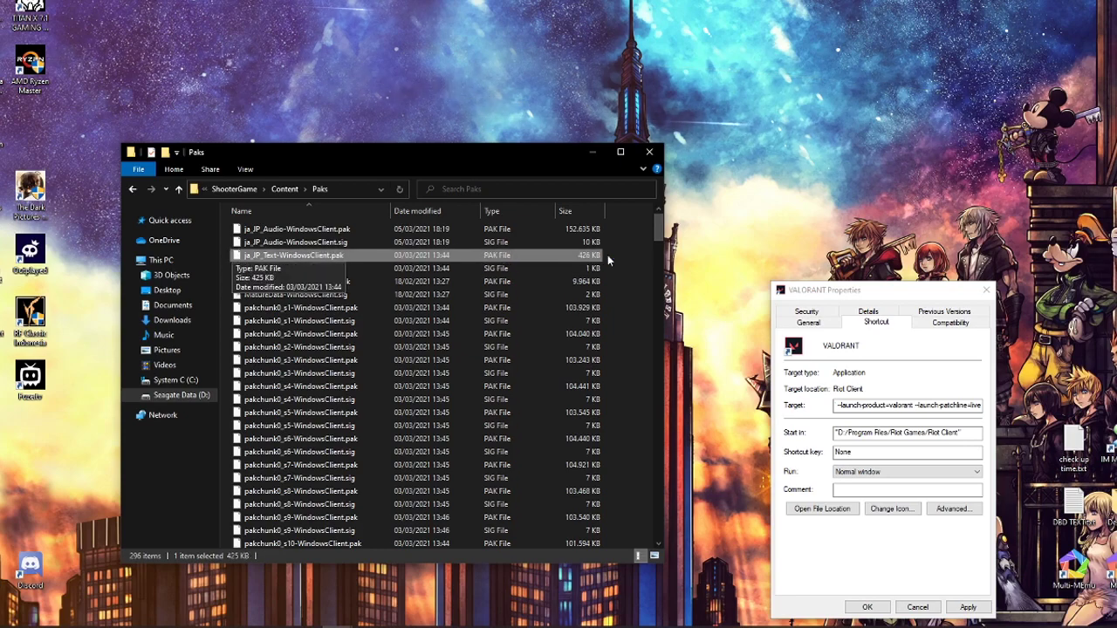
key(shift+Down)
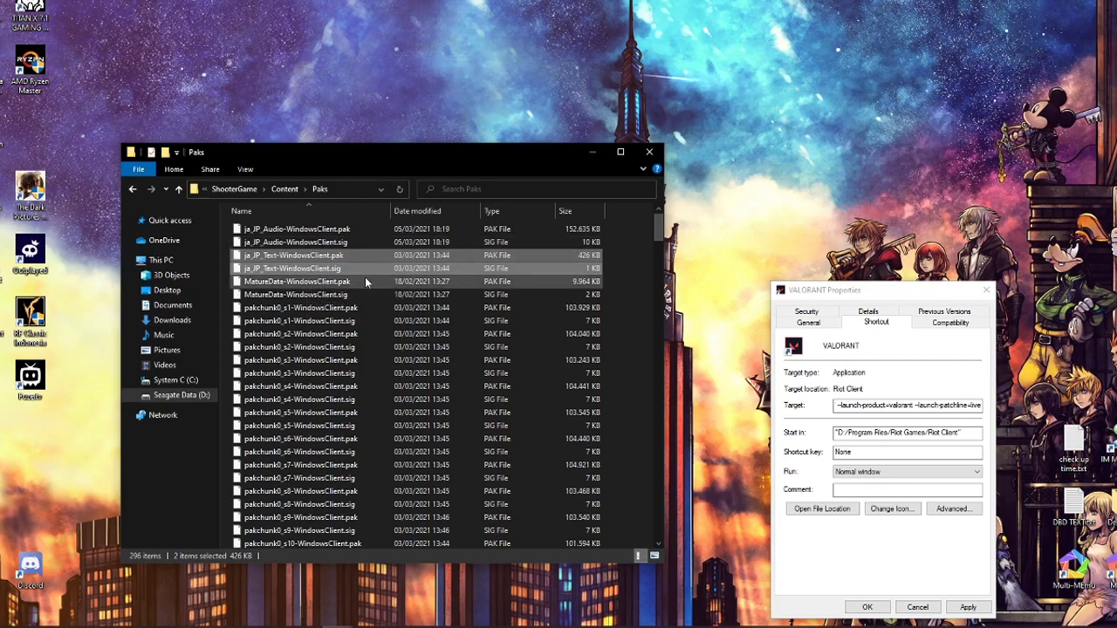
click(649, 152)
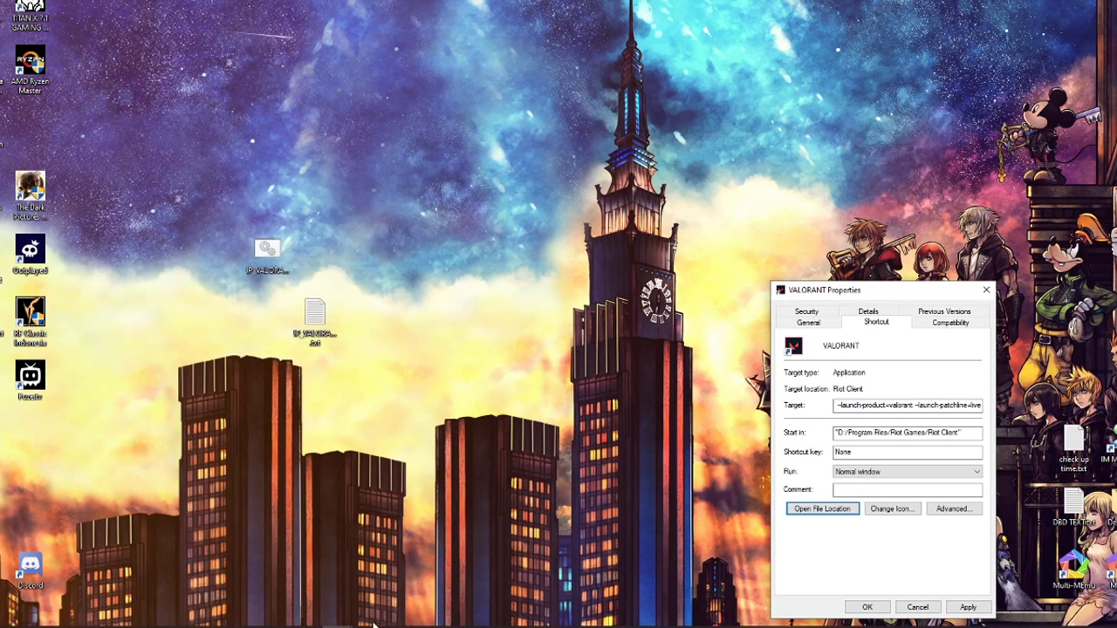
View the Valorant Lang folder on the D: drive, minimize it, and close the VALORANT shortcut's properties
mouse_move(332, 625)
click(328, 597)
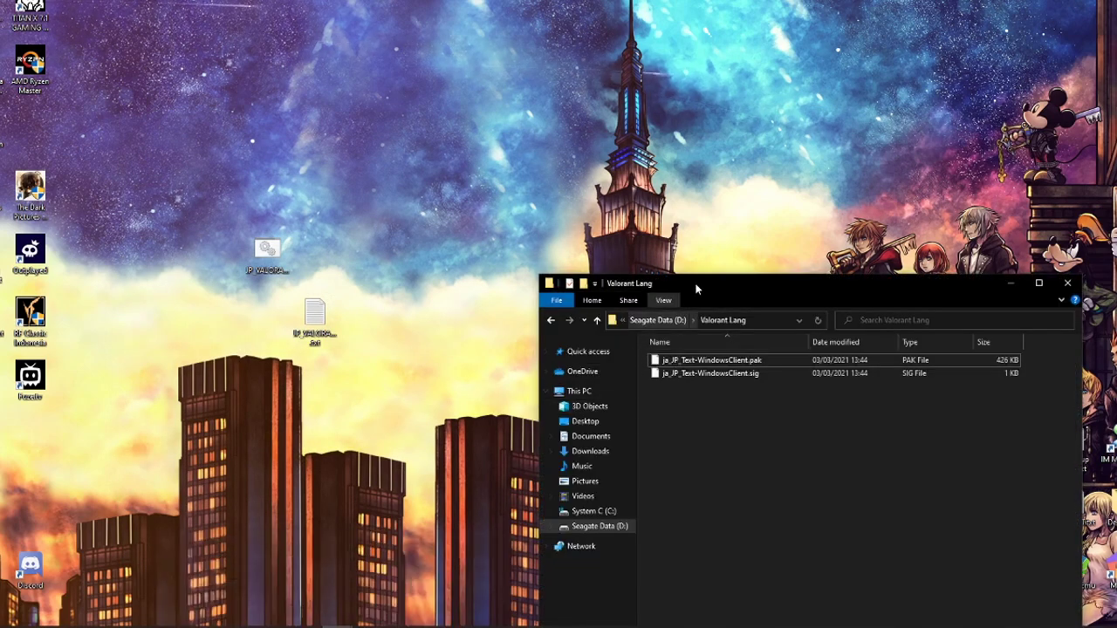
drag(694, 295, 514, 195)
click(468, 230)
scroll(503, 278, down, 2)
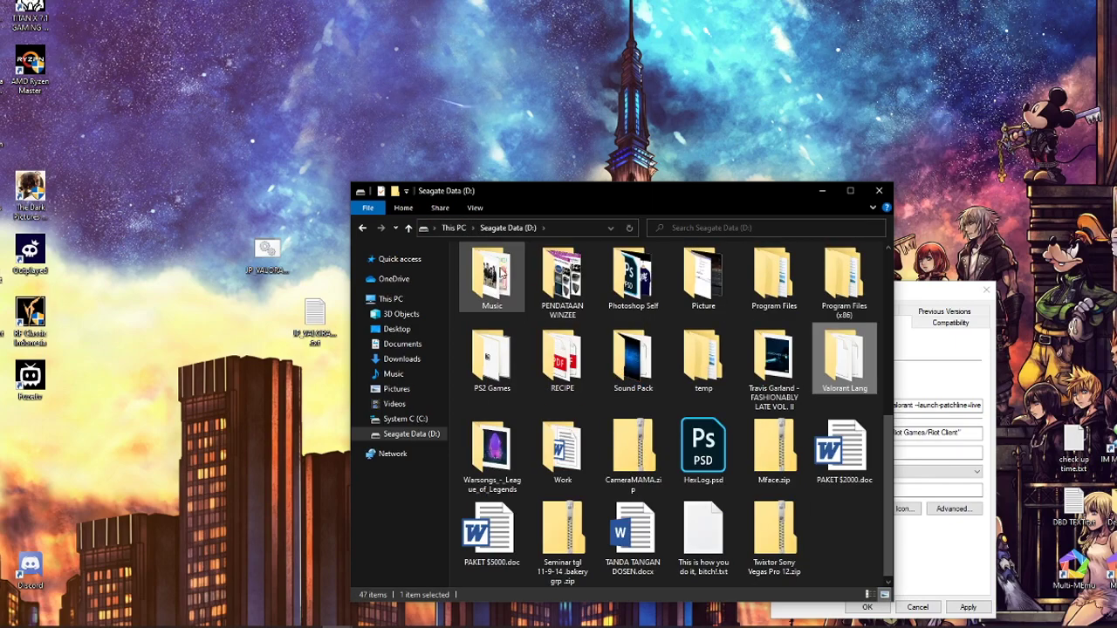
double_click(844, 358)
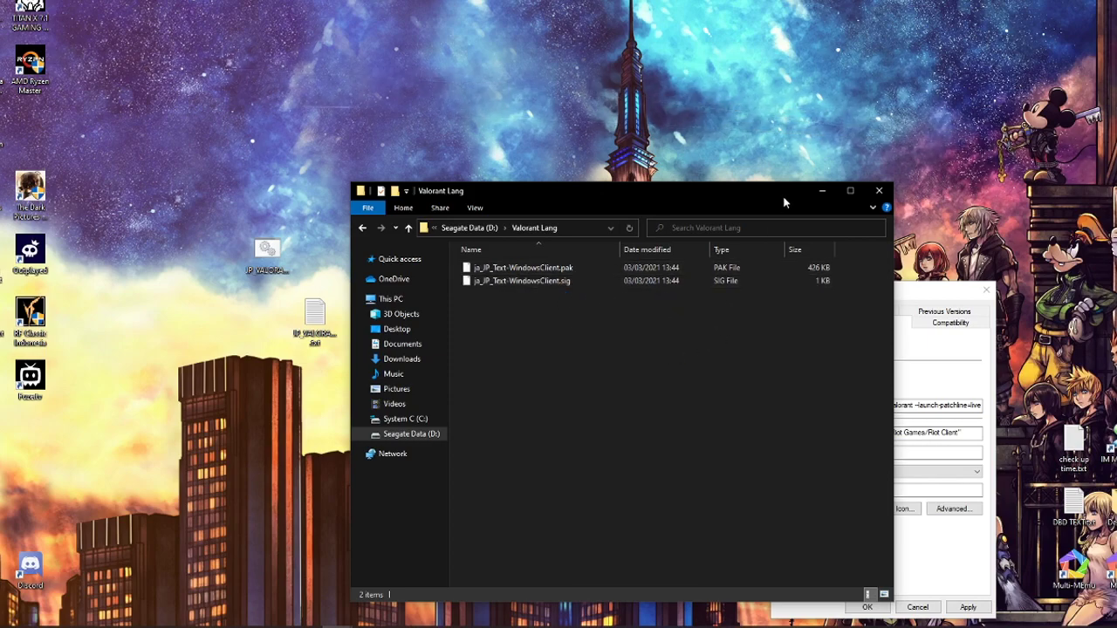
click(820, 192)
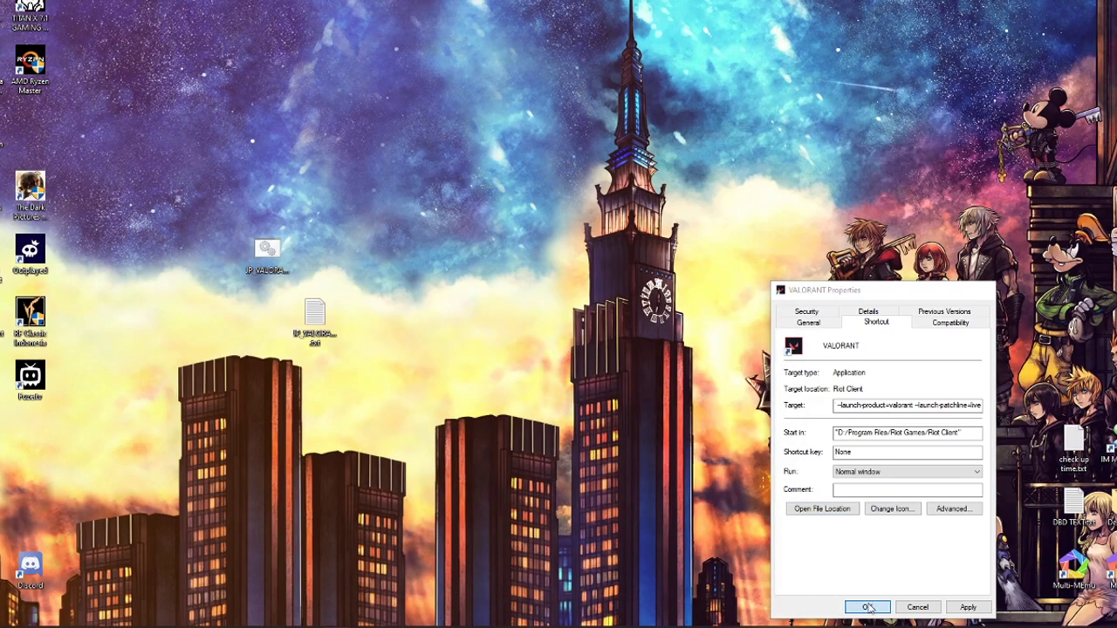
click(867, 607)
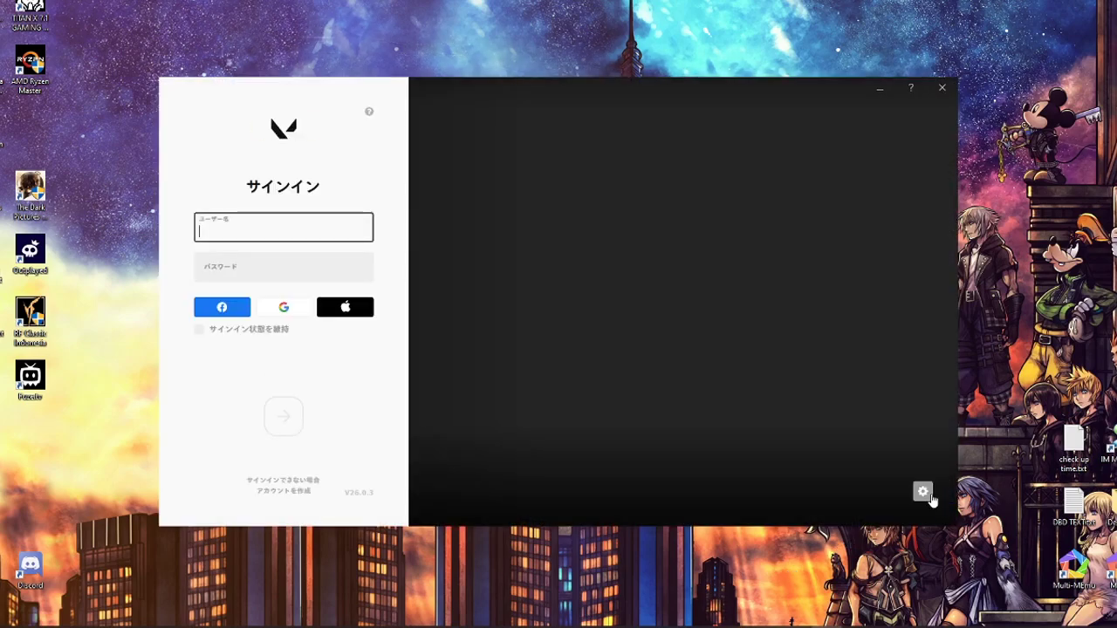
Look at the game language options in the VALORANT launcher settings, close the settings and minimize the launcher
click(927, 494)
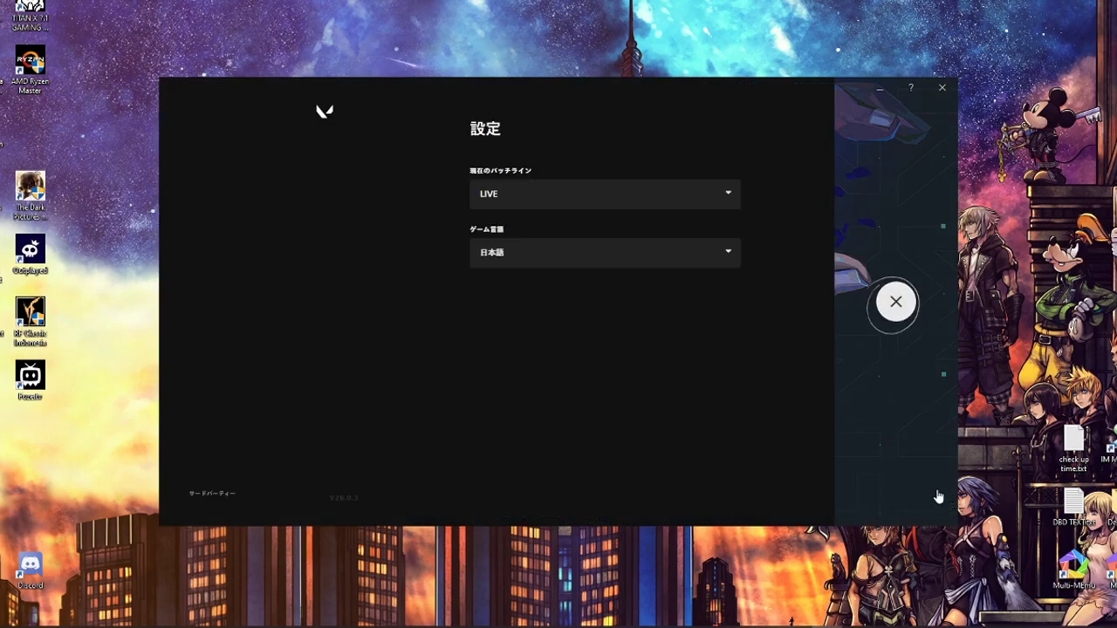
click(643, 258)
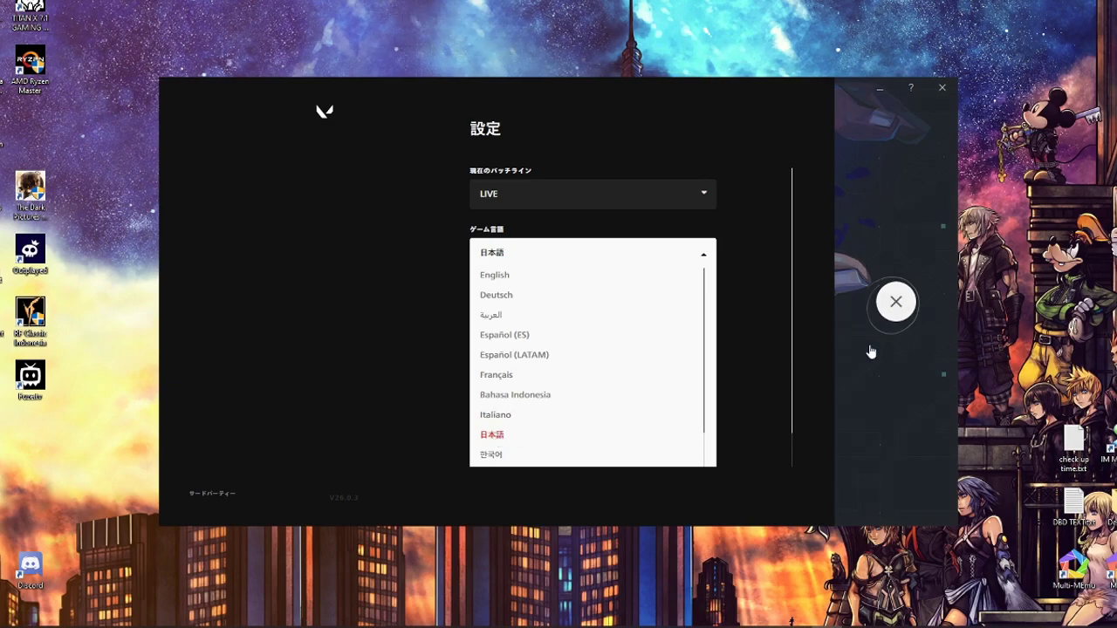
click(895, 302)
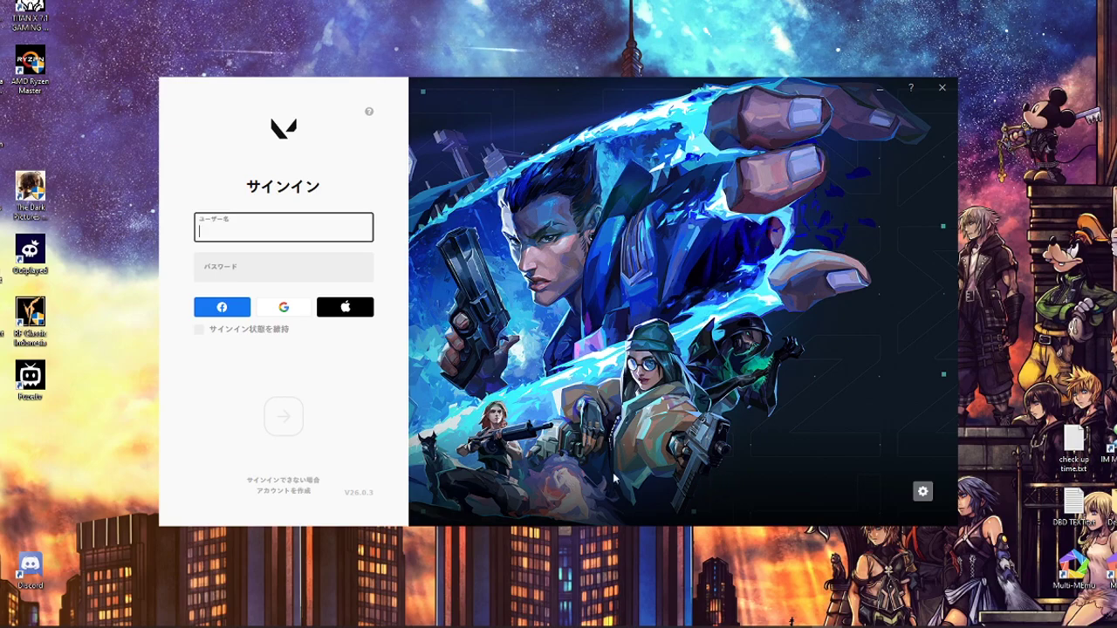
click(880, 99)
Open JP_VALORANT.txt from the desktop in Notepad and move its window clear of the desktop script files
mouse_move(336, 625)
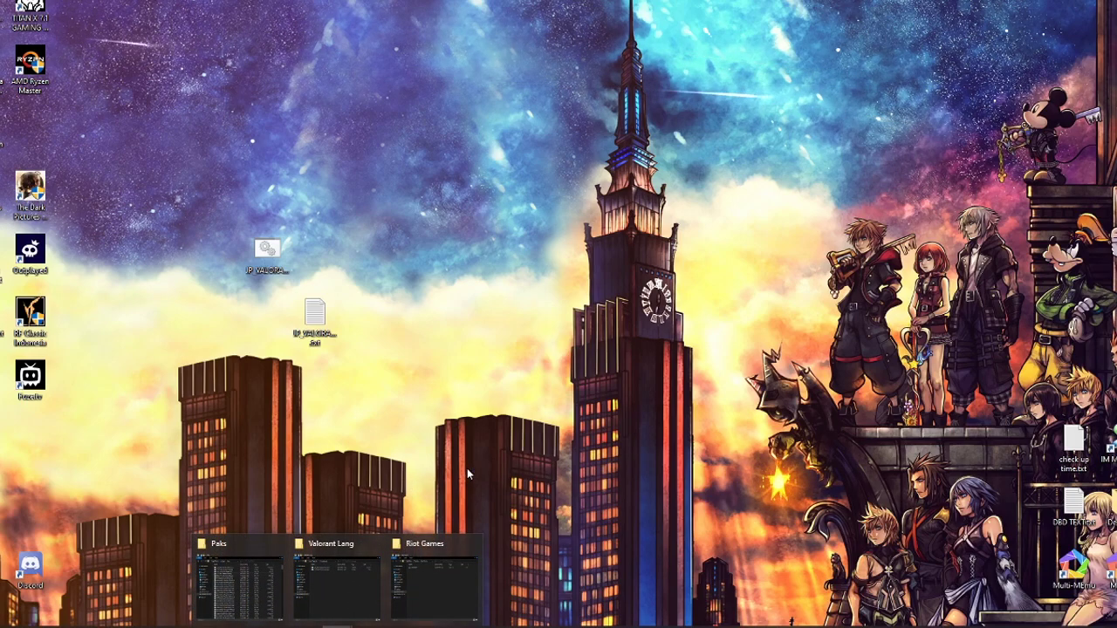
click(330, 342)
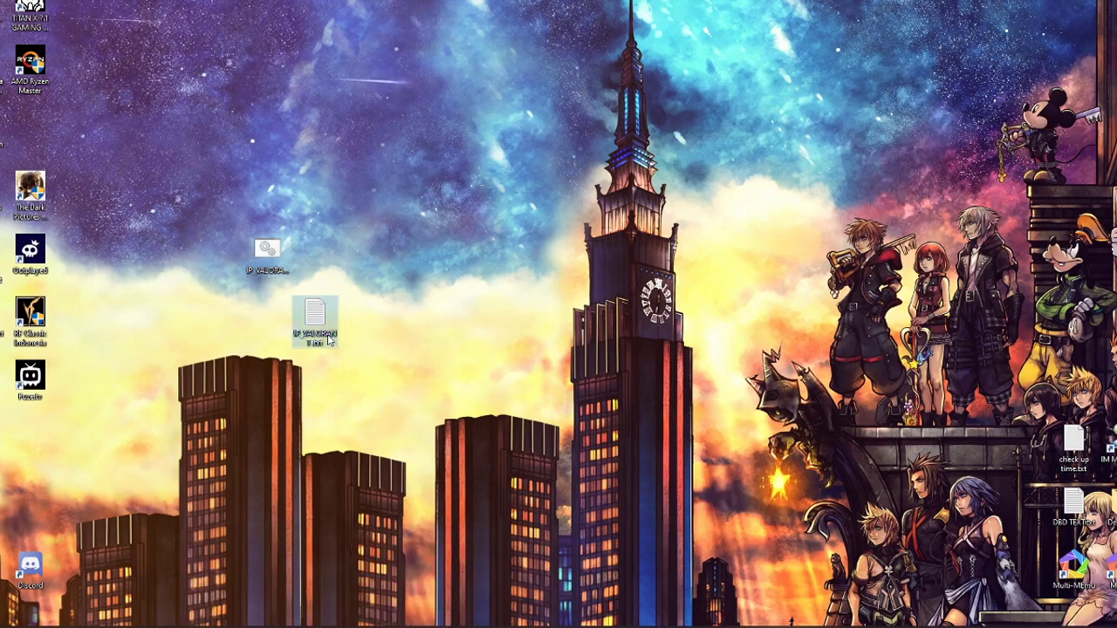
double_click(330, 342)
drag(546, 130, 430, 232)
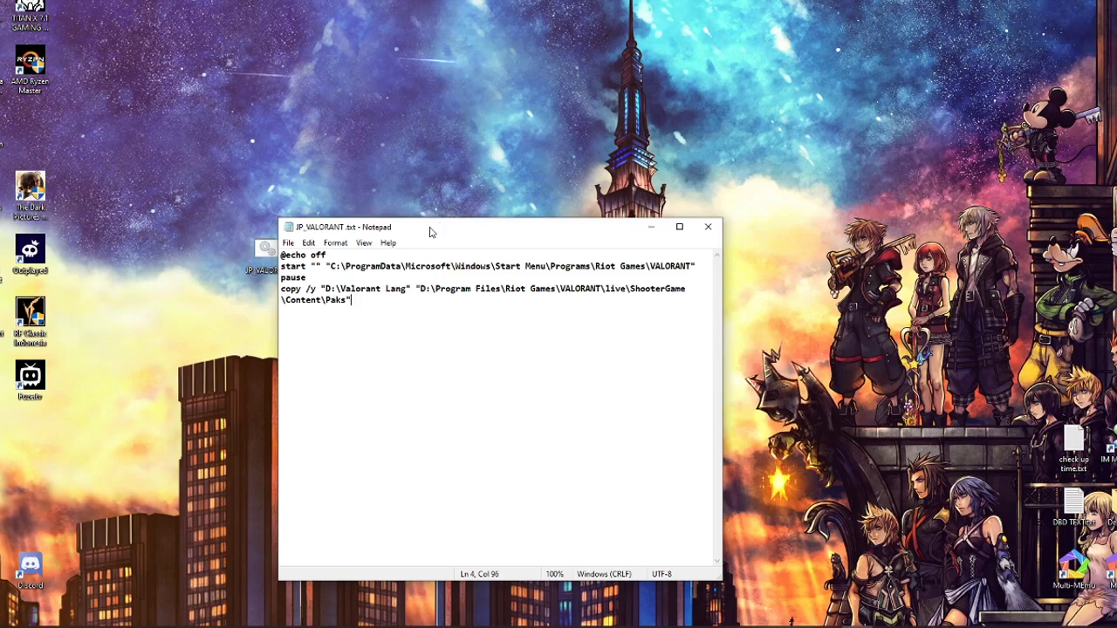
drag(436, 231, 512, 242)
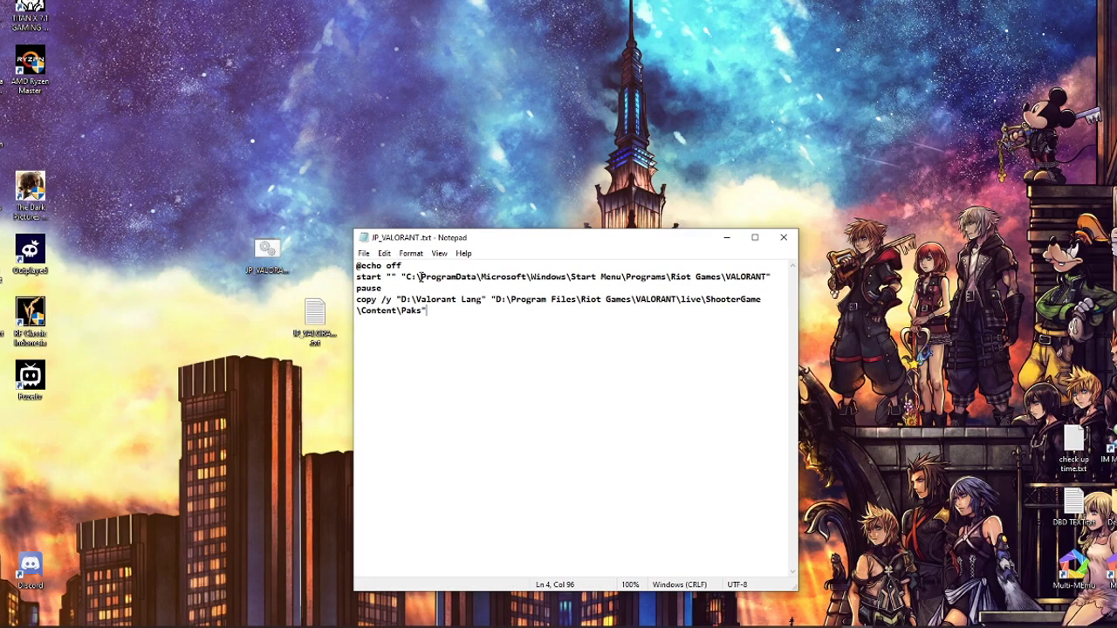
Examine the VALORANT launch path, the D:\Valorant Lang source path and the Paks destination path in the script
drag(405, 277, 762, 276)
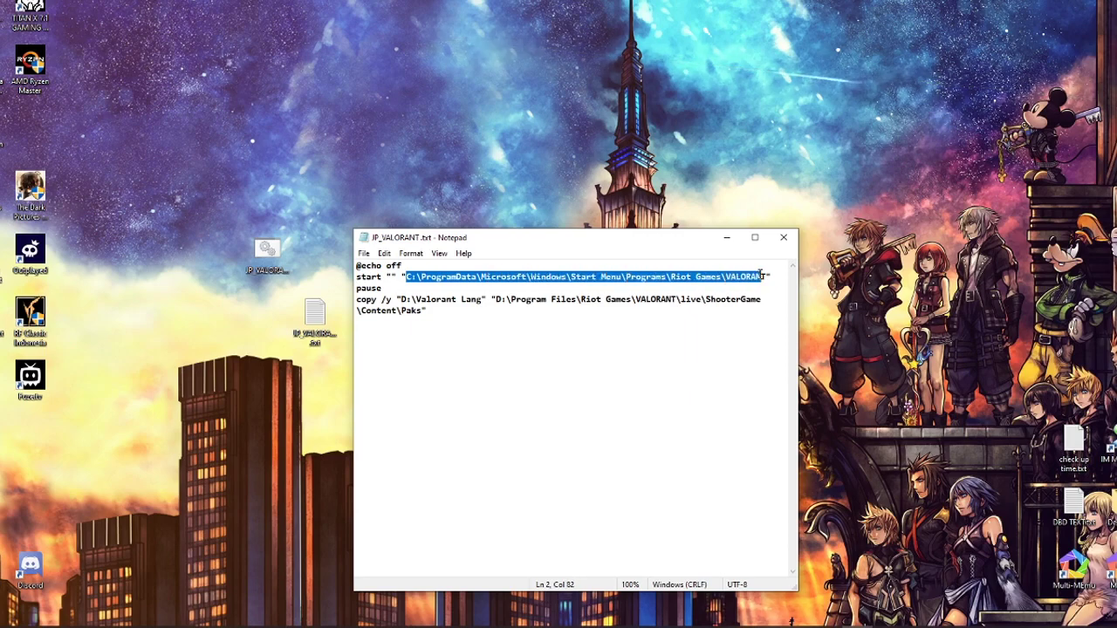
click(457, 300)
drag(402, 302, 467, 303)
double_click(499, 299)
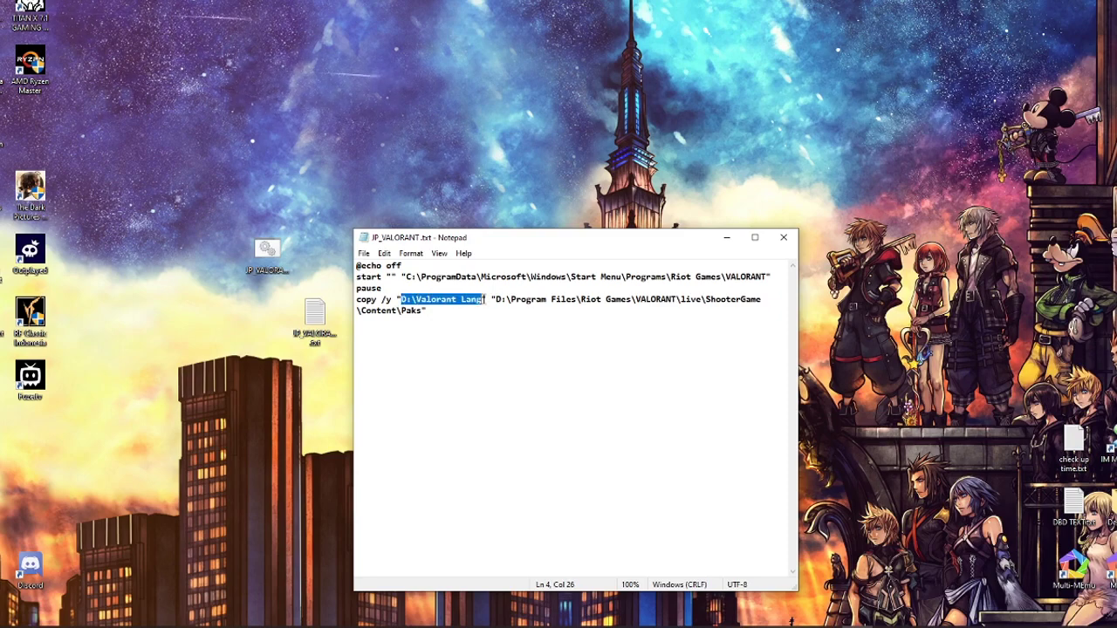
drag(495, 299, 423, 313)
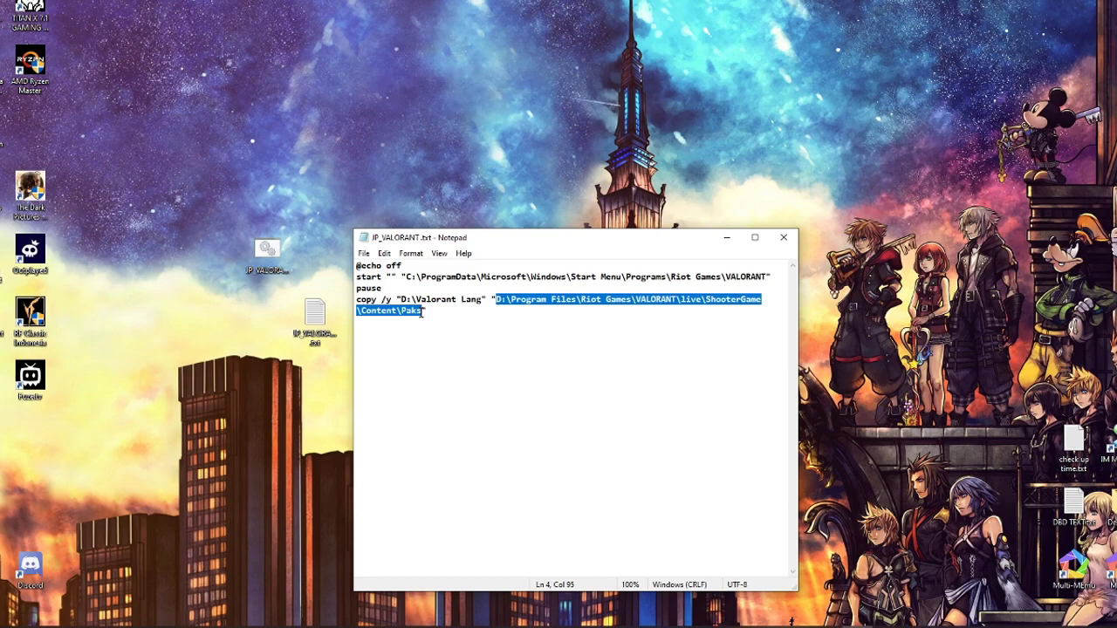
click(519, 333)
click(428, 276)
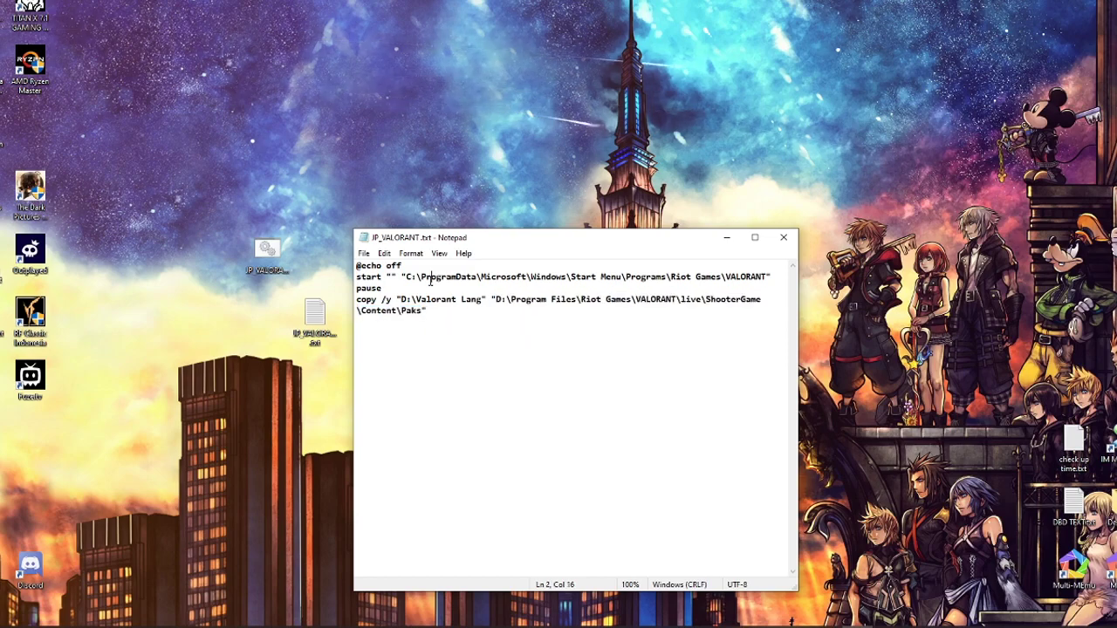
drag(405, 277, 381, 289)
click(623, 331)
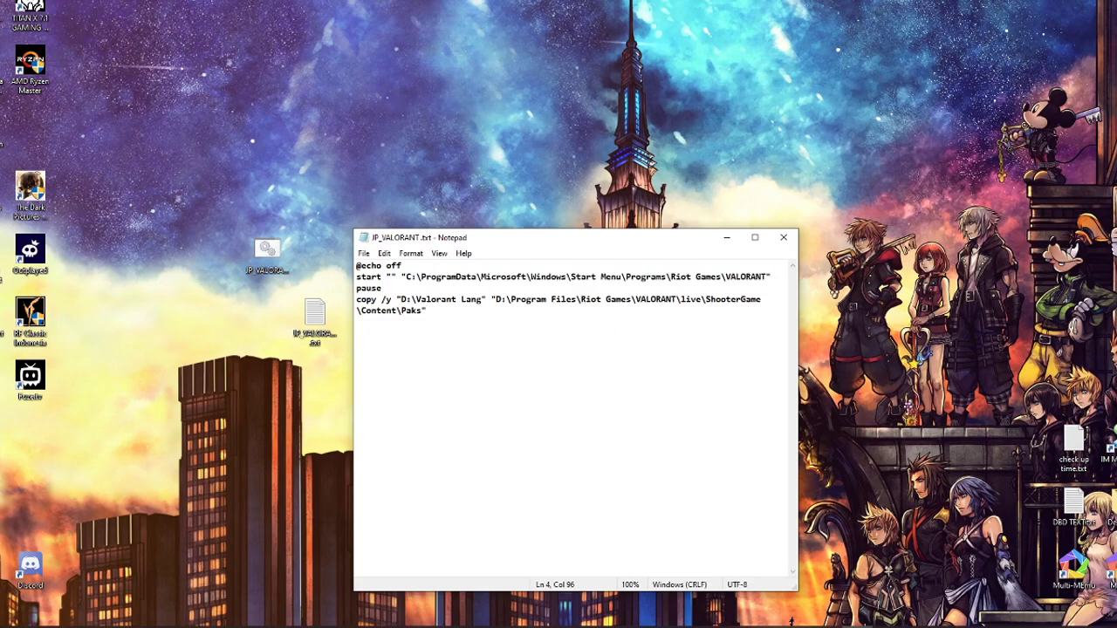
Search Windows for VALORANT, open its shortcut's file location and copy the Riot Games folder path
key(super)
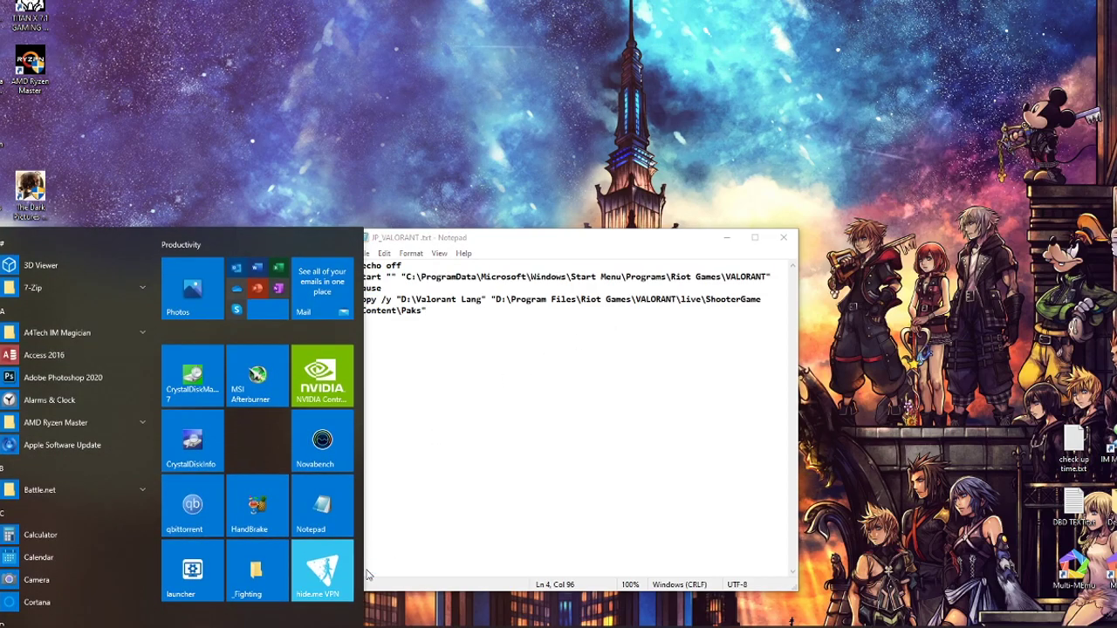
text(valorant)
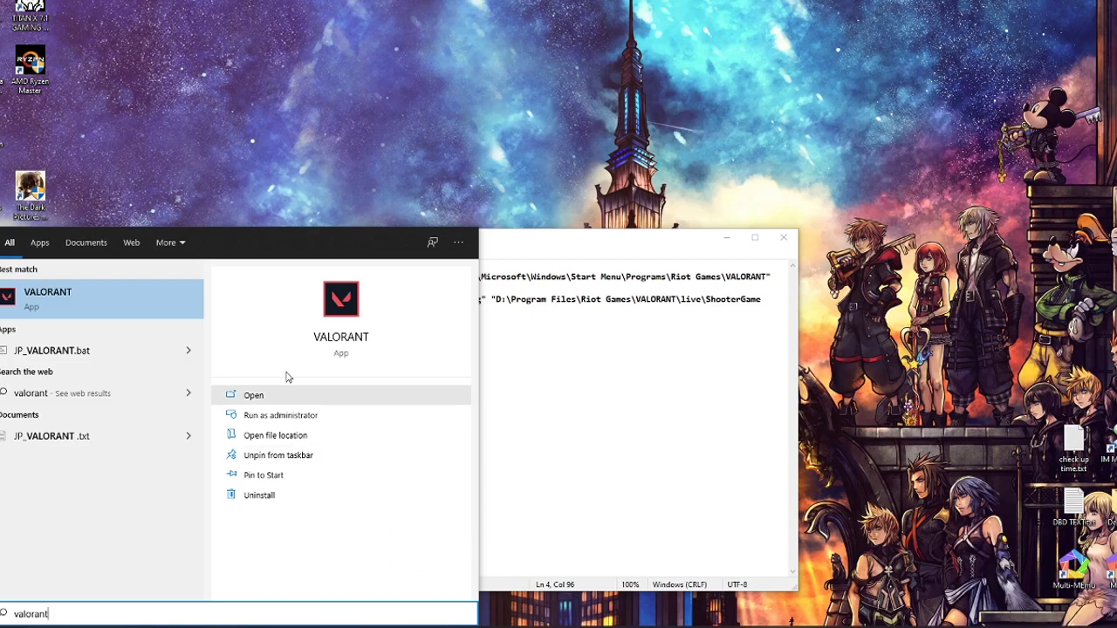
right_click(123, 301)
click(179, 337)
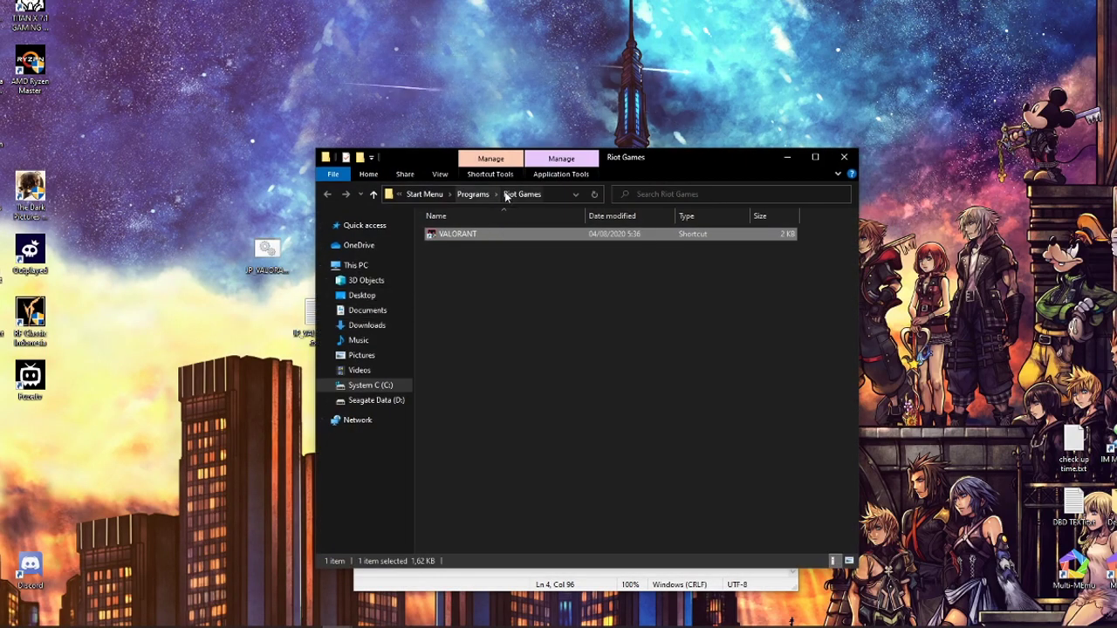
click(552, 197)
key(ctrl+c)
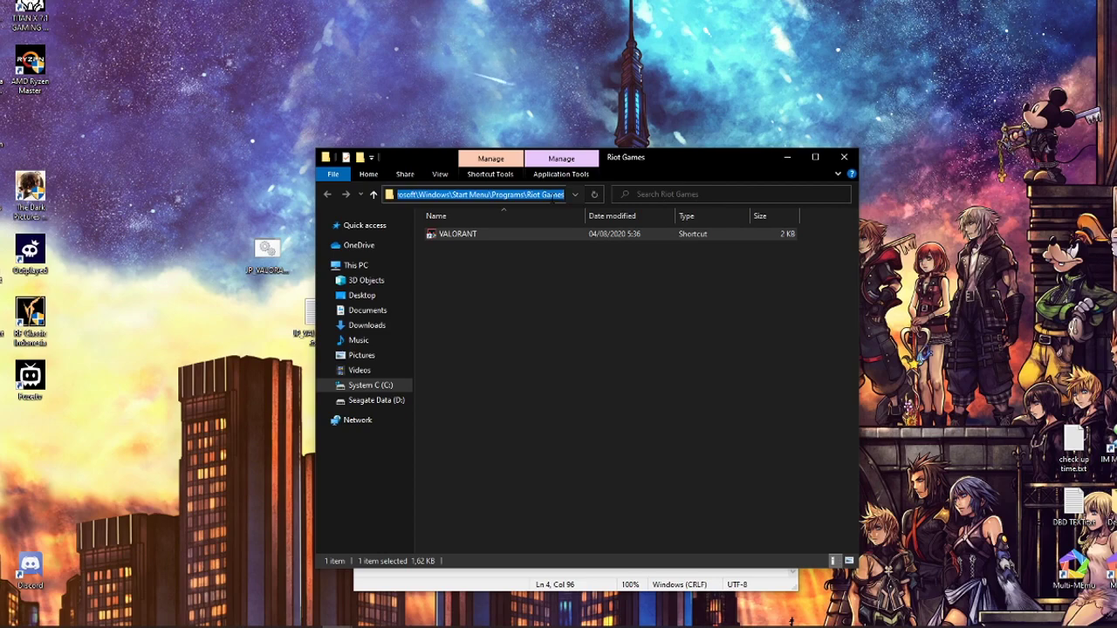
Paste the Riot Games folder path on a new line below the script and append \VALORANT to it
click(530, 575)
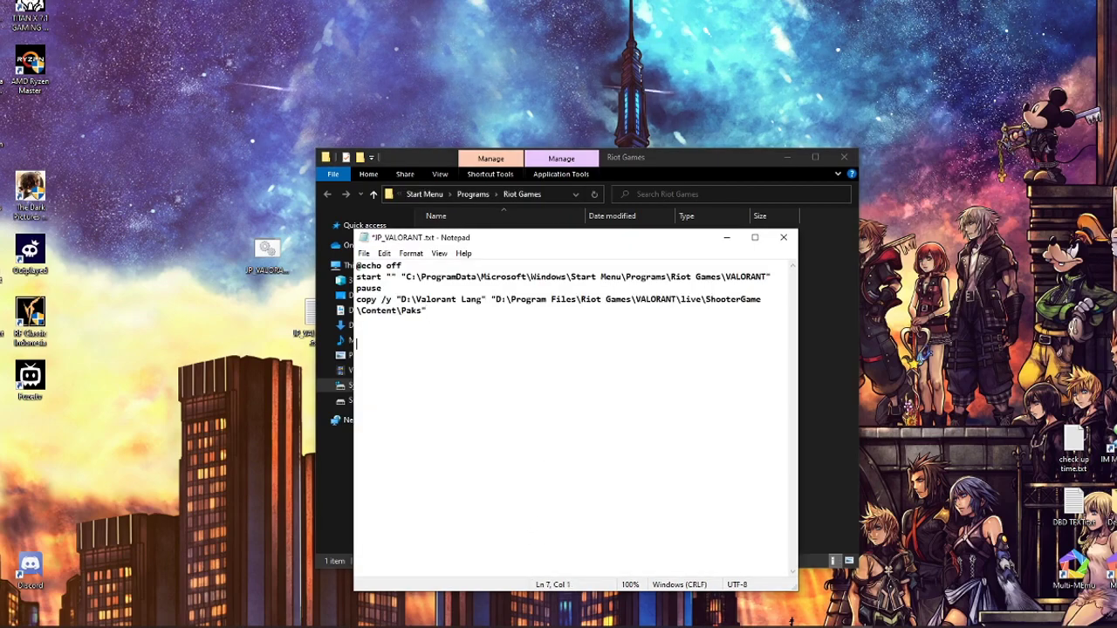
key(Return)
key(ctrl+v)
drag(403, 276, 733, 277)
click(701, 344)
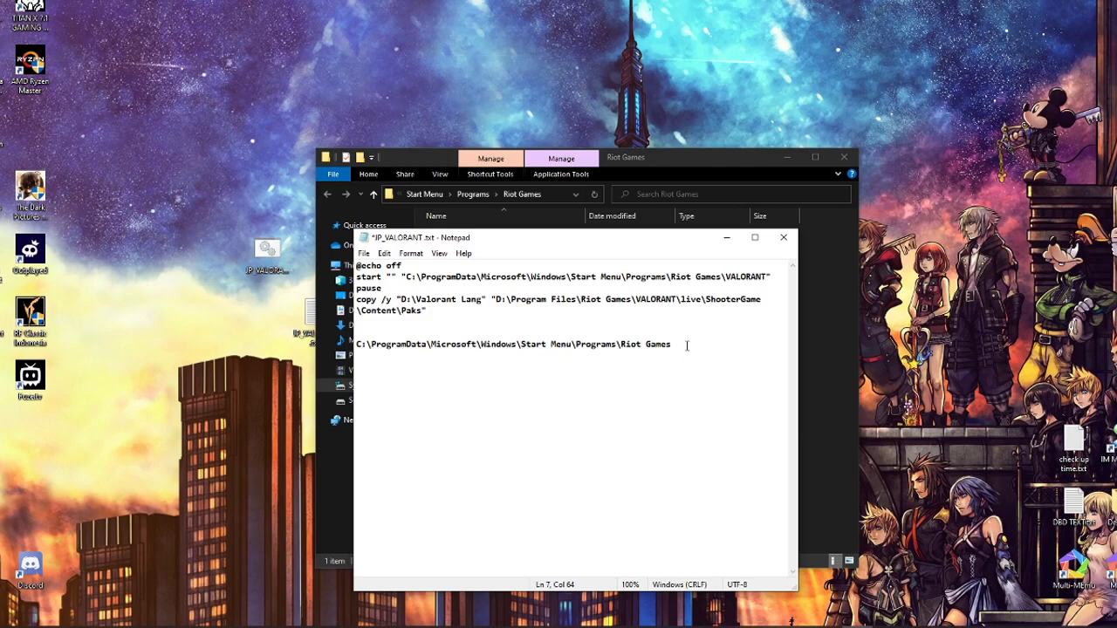
text(\VALORANT)
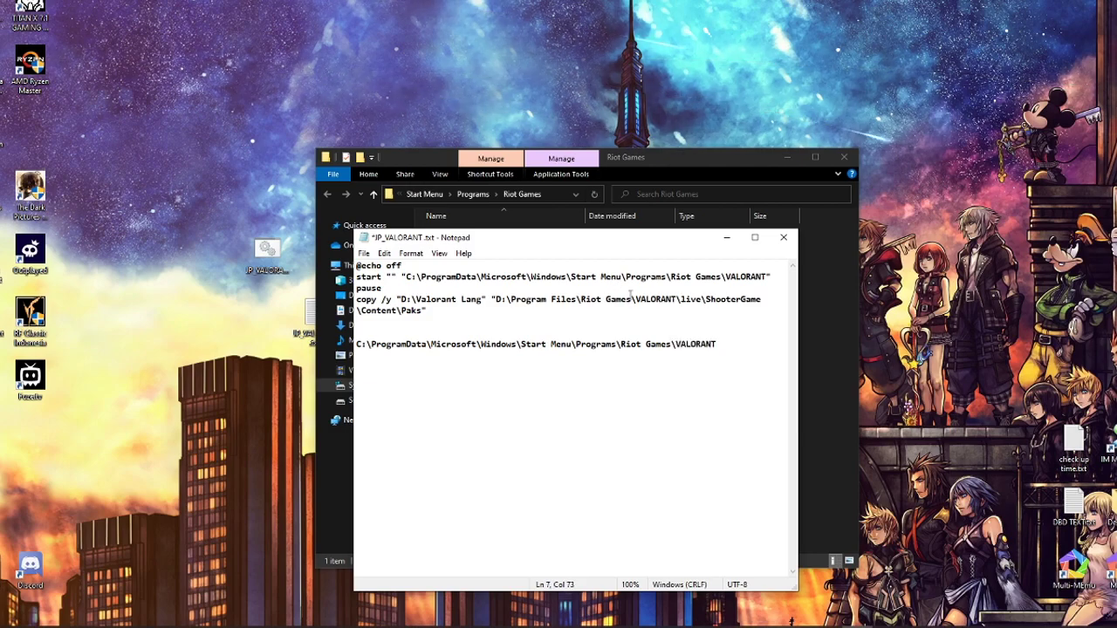
Delete the pasted VALORANT launch path from below the script
drag(691, 346, 361, 344)
key(BackSpace)
key(BackSpace)
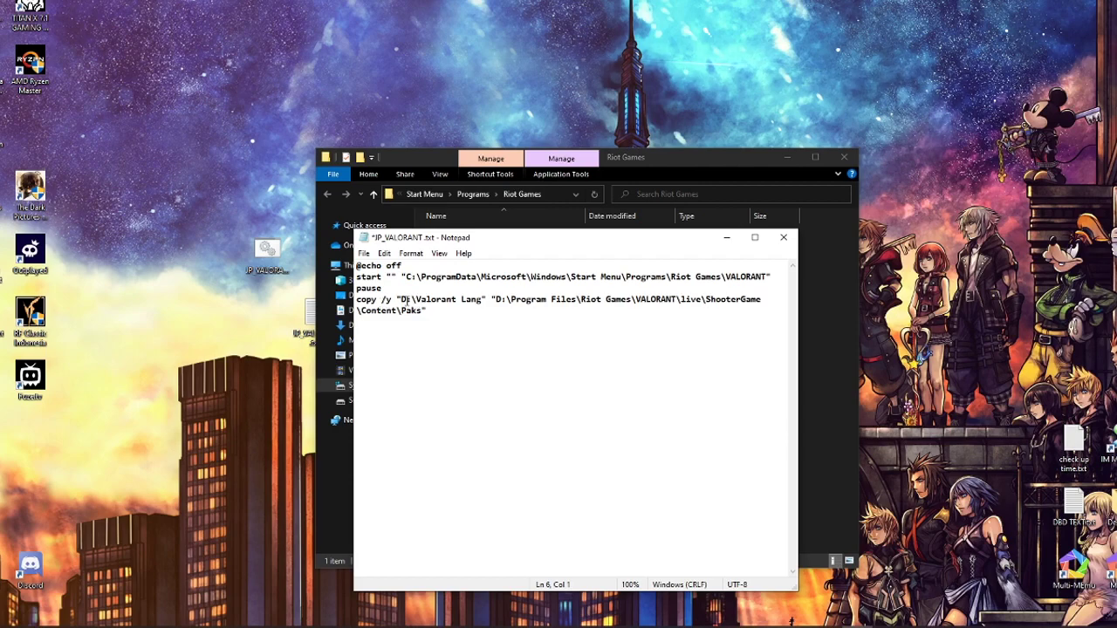
Highlight the D:\Valorant Lang source path in the script, bring up the Valorant Lang folder beside it and copy the folder's path
drag(401, 299, 483, 300)
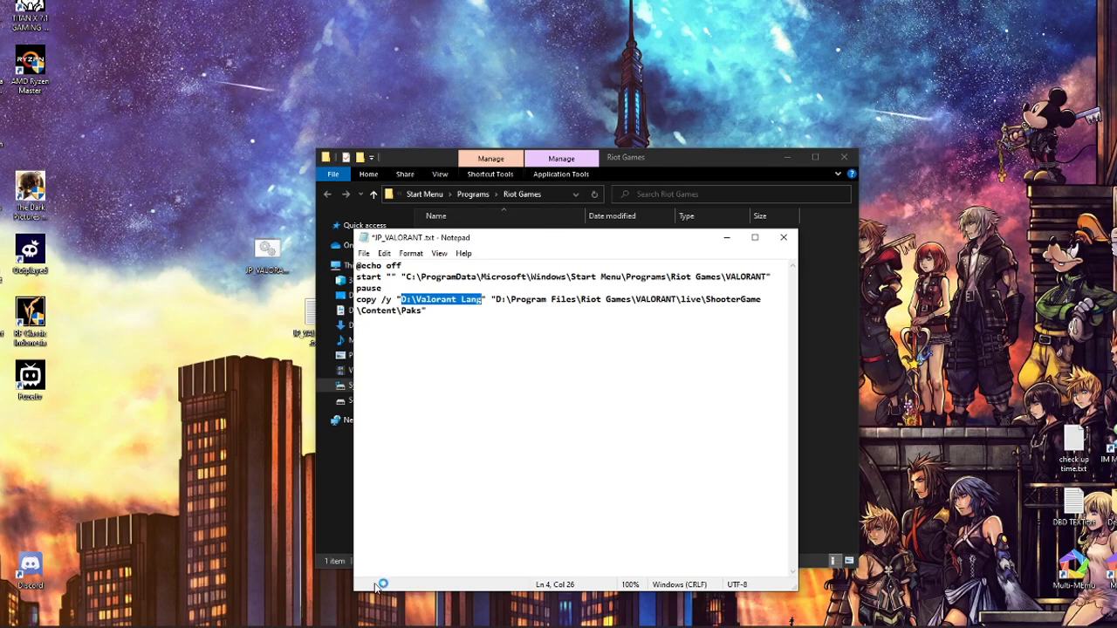
click(320, 602)
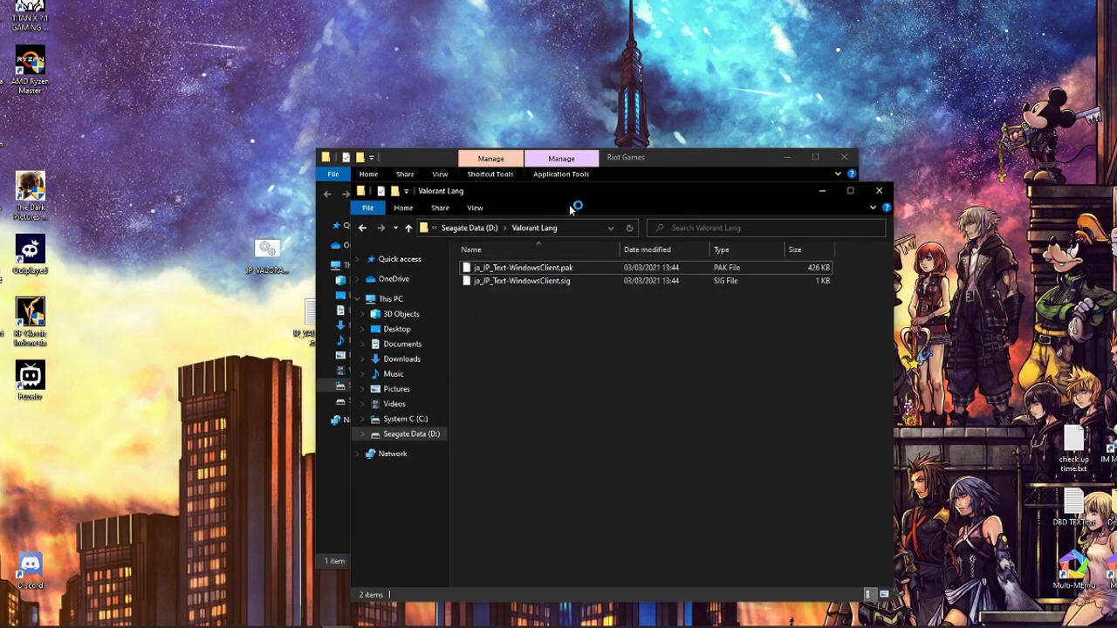
drag(814, 190, 1005, 202)
click(751, 238)
right_click(752, 238)
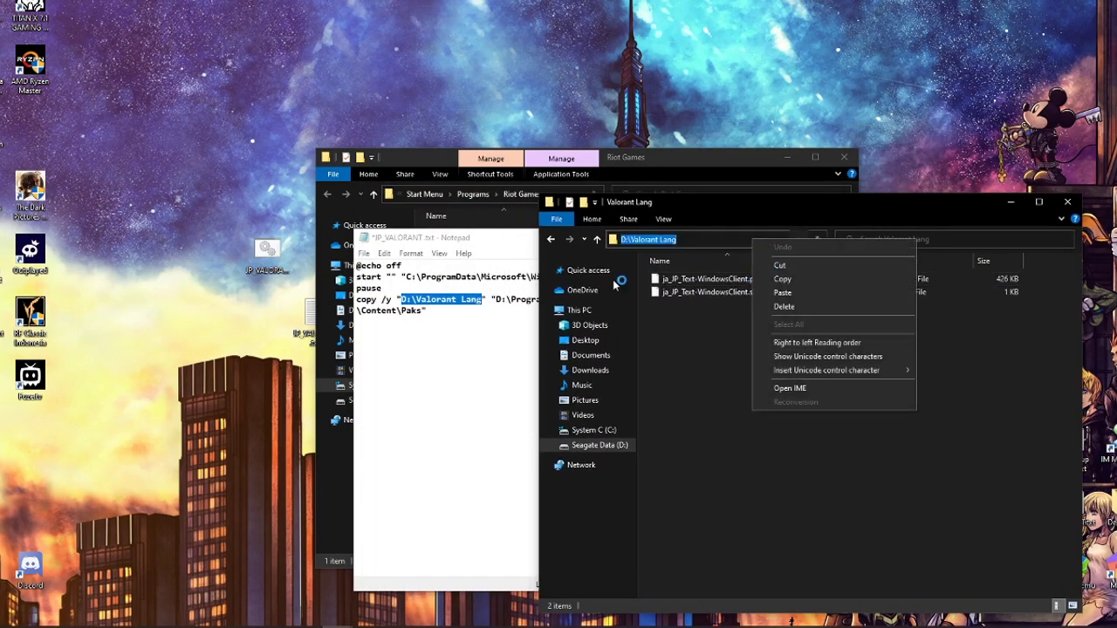
click(772, 277)
Move the script window beside the Valorant Lang folder and remove the empty line after the copy command
click(524, 366)
drag(523, 243, 304, 252)
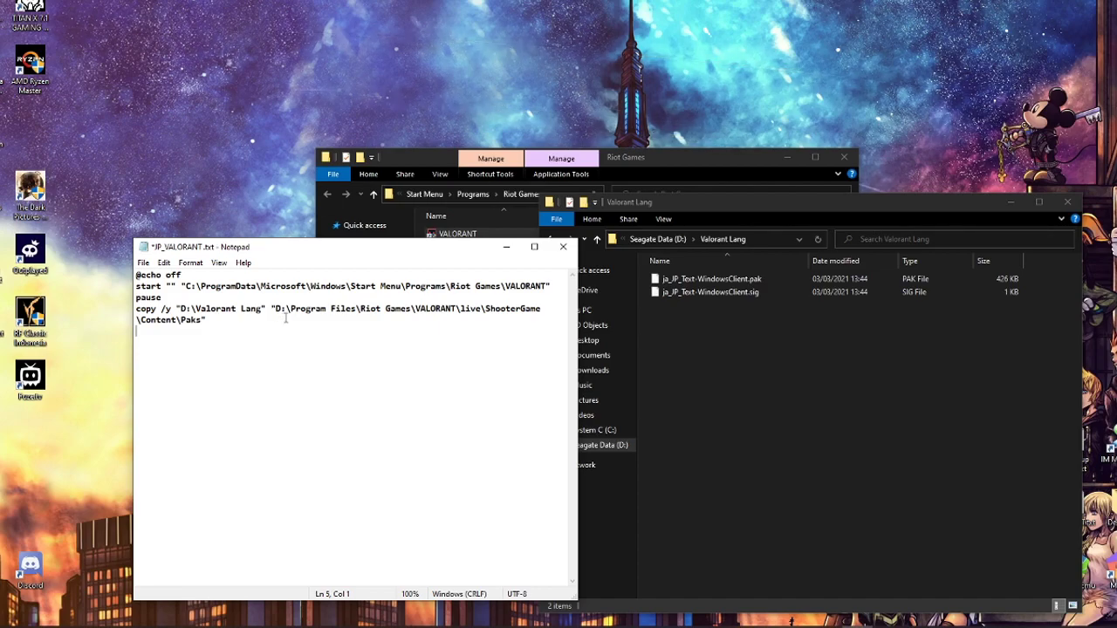
key(BackSpace)
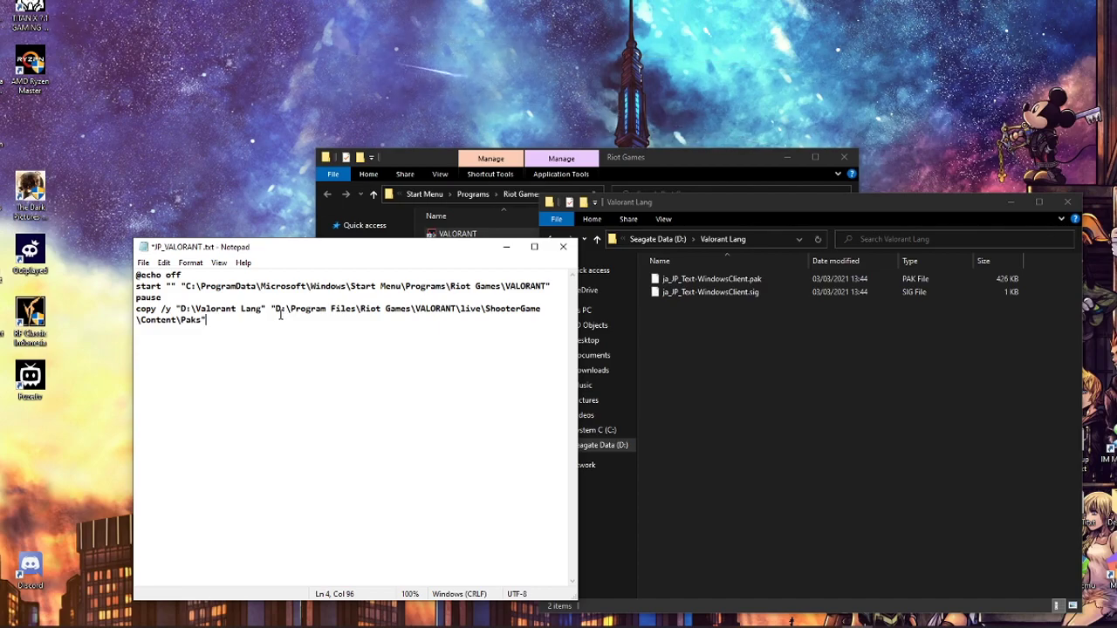
Close the Riot Games folder window, bring up the Paks folder and copy its path
click(686, 172)
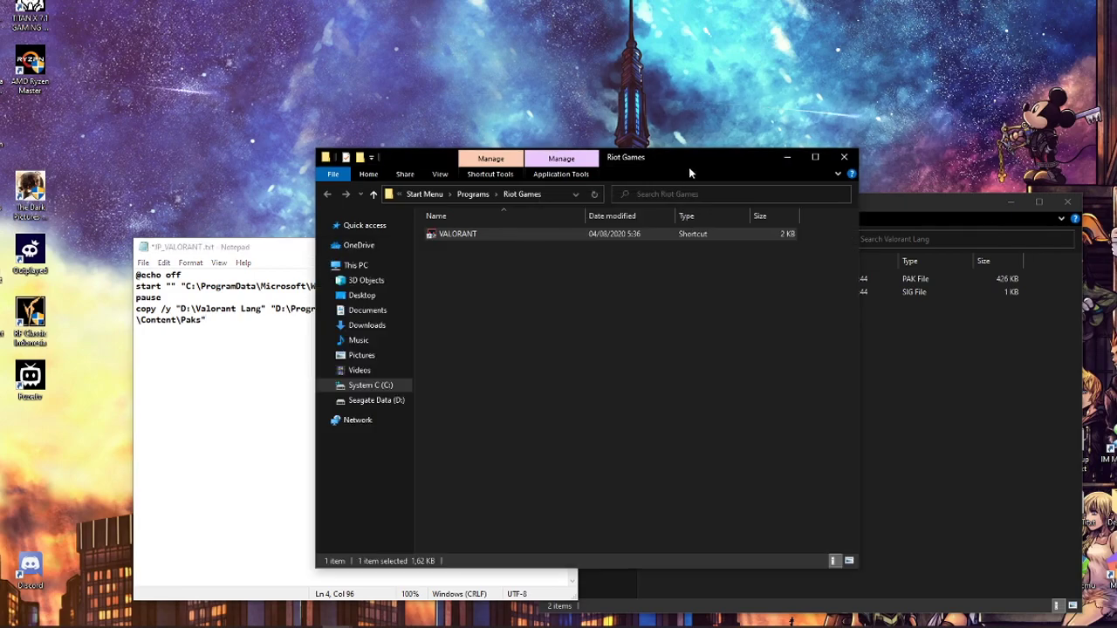
click(845, 157)
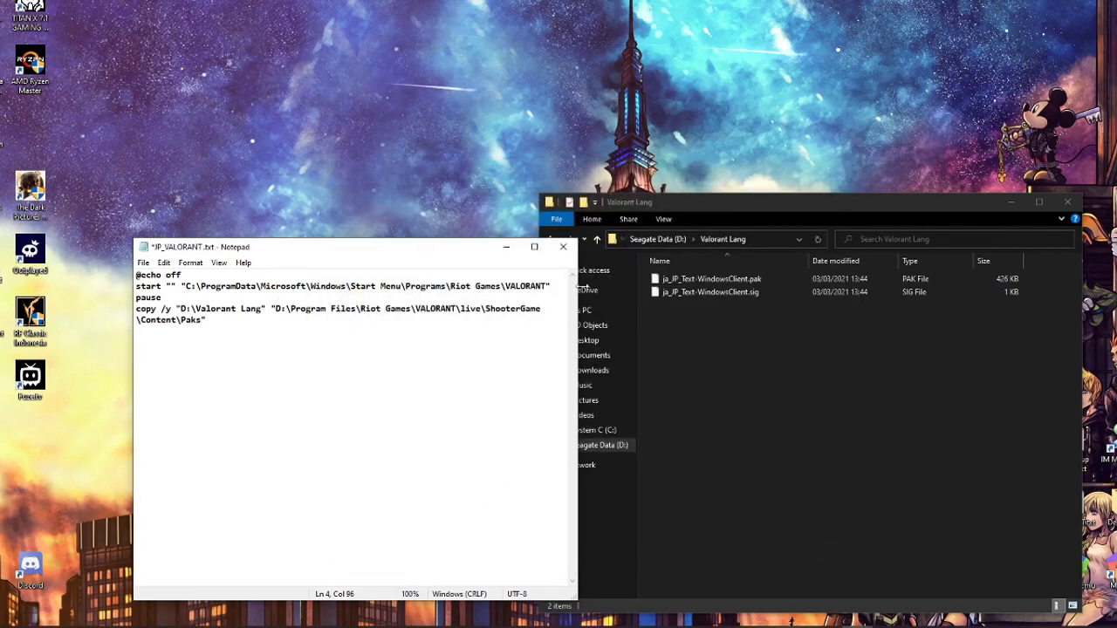
mouse_move(339, 617)
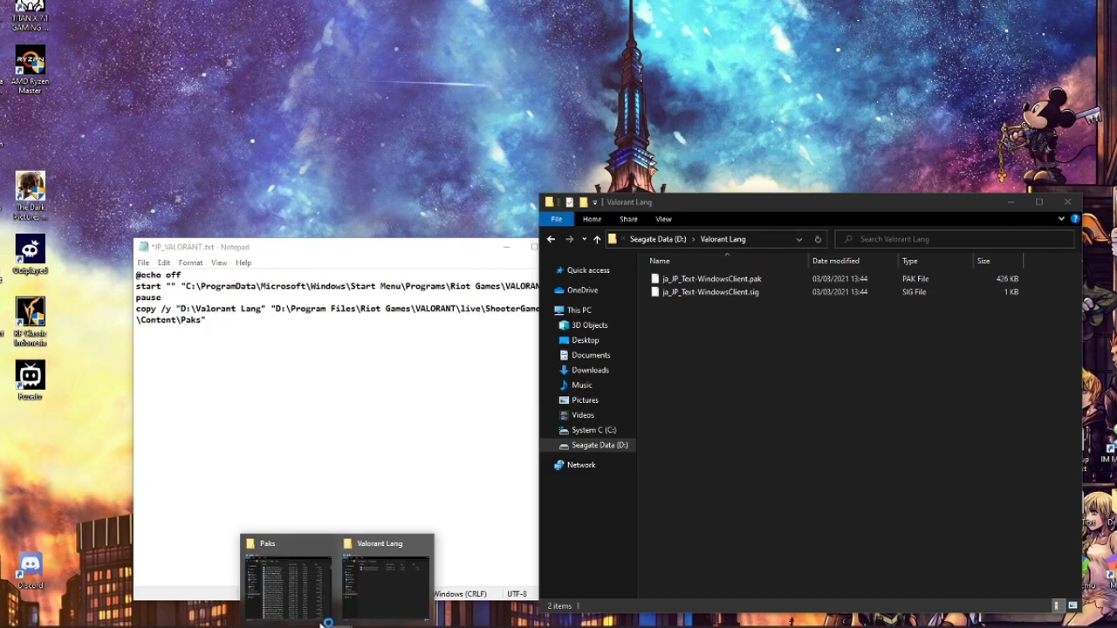
click(282, 573)
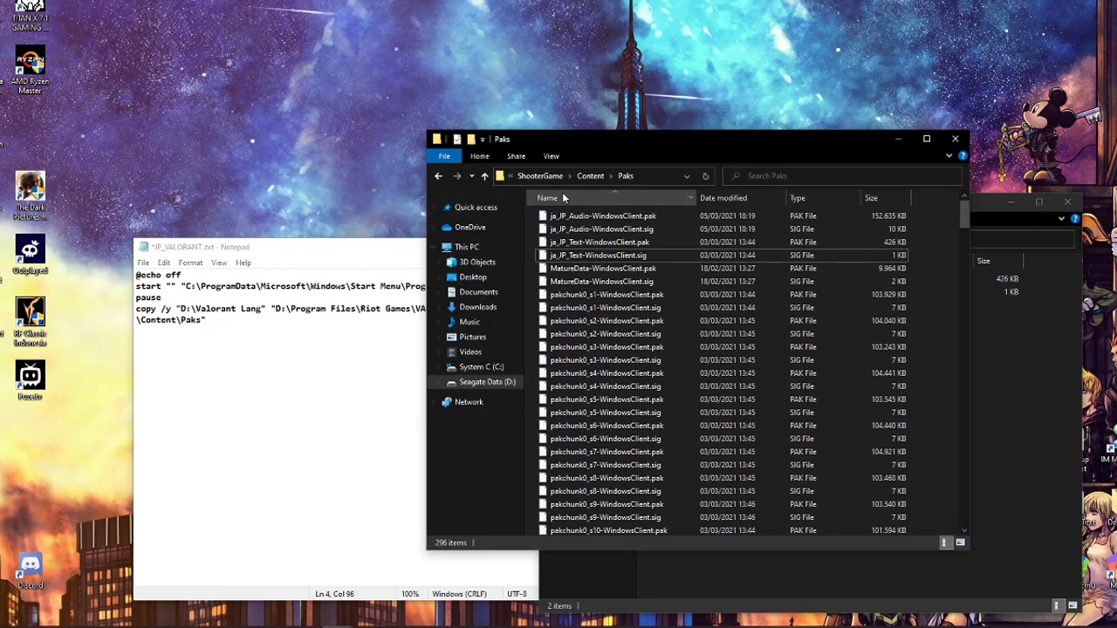
click(656, 176)
right_click(647, 175)
click(672, 217)
Paste the Paks folder path below the script's copy command to compare it, and delete it again
click(403, 452)
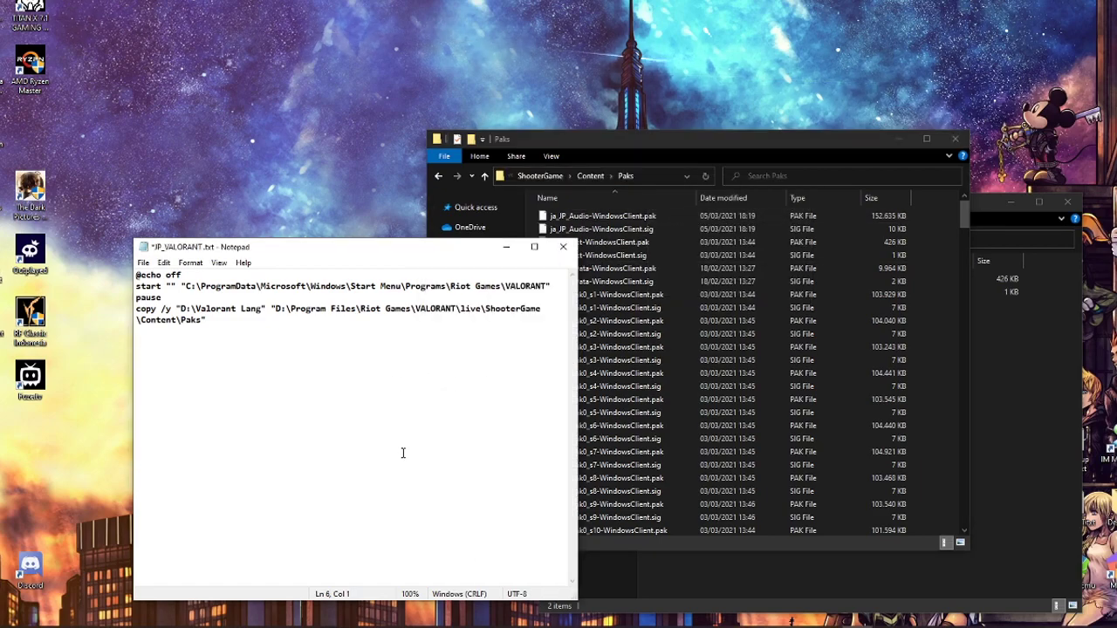
key(ctrl+v)
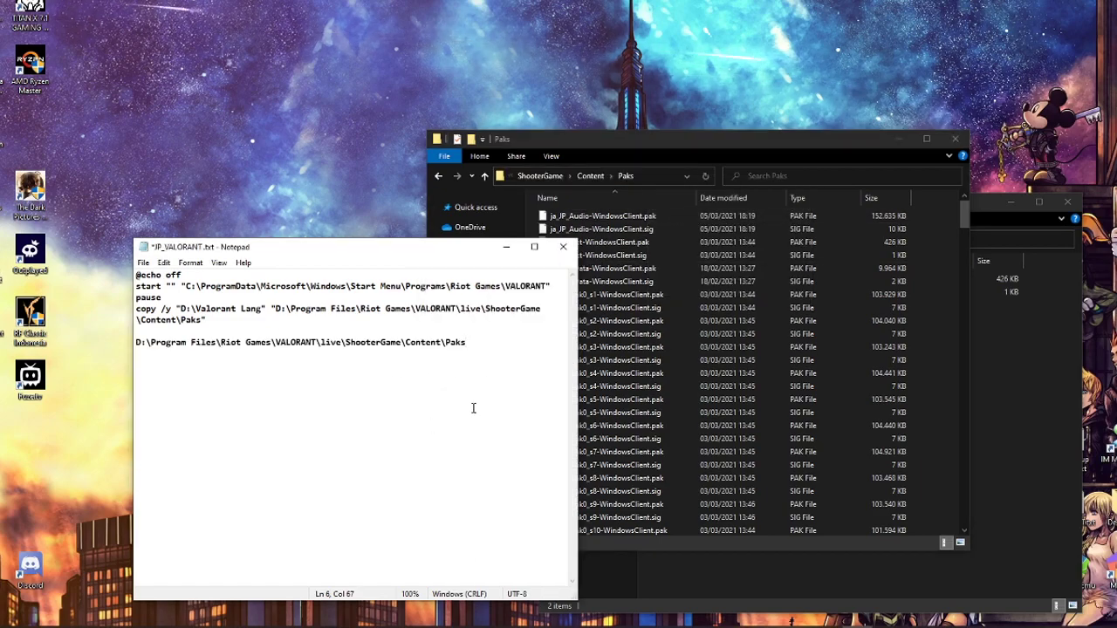
drag(469, 342, 160, 328)
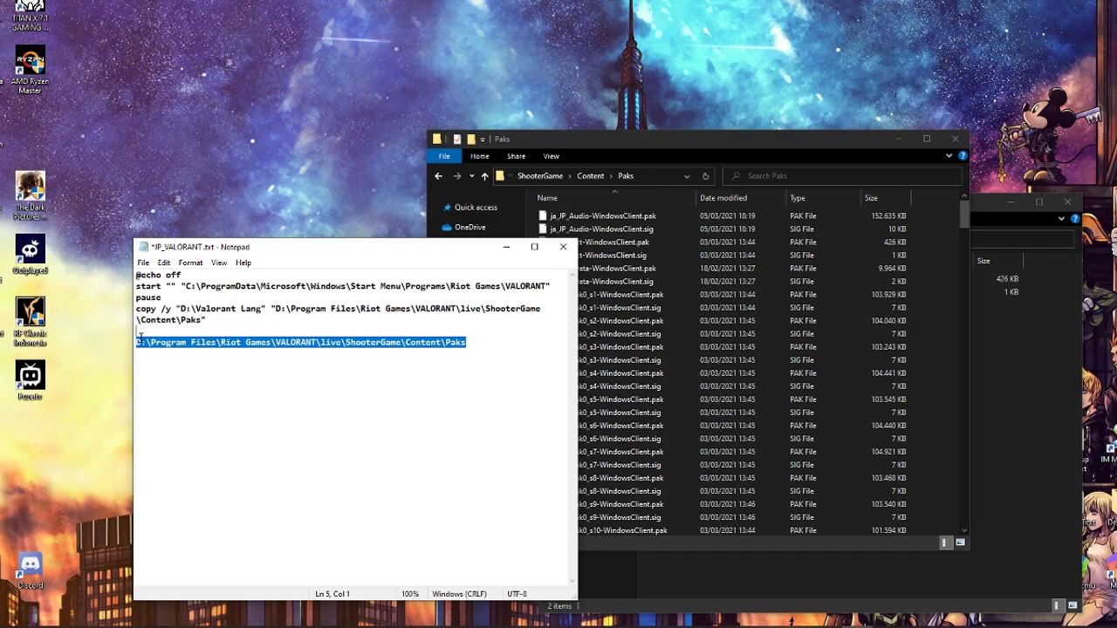
key(BackSpace)
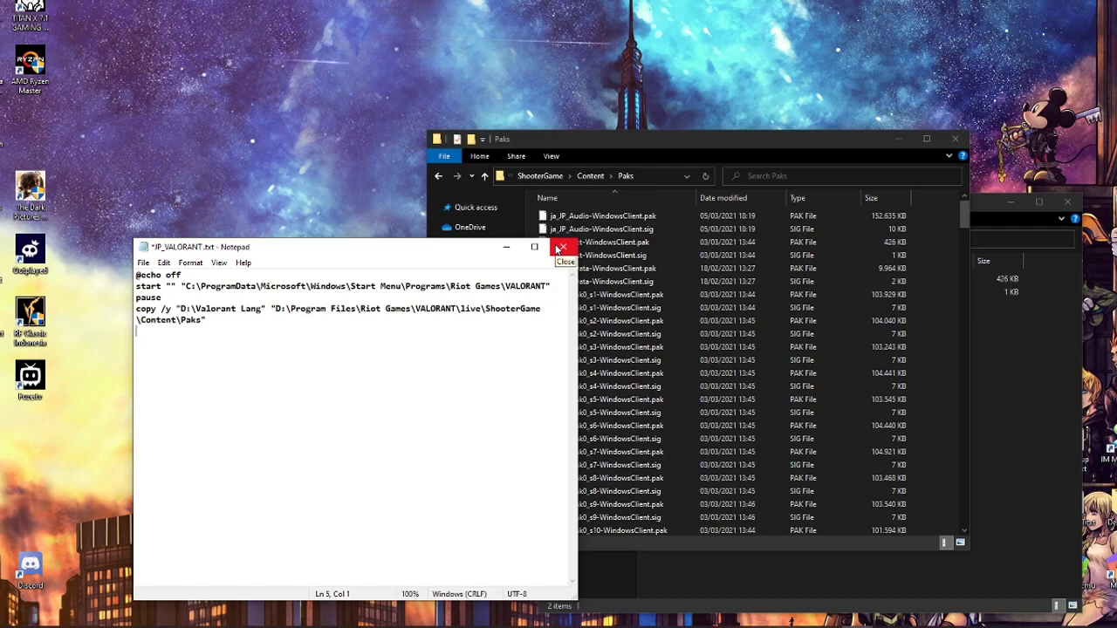
Close the JP_VALORANT.txt script window and clear the folder windows from the desktop
click(560, 248)
click(579, 315)
key(alt+F4)
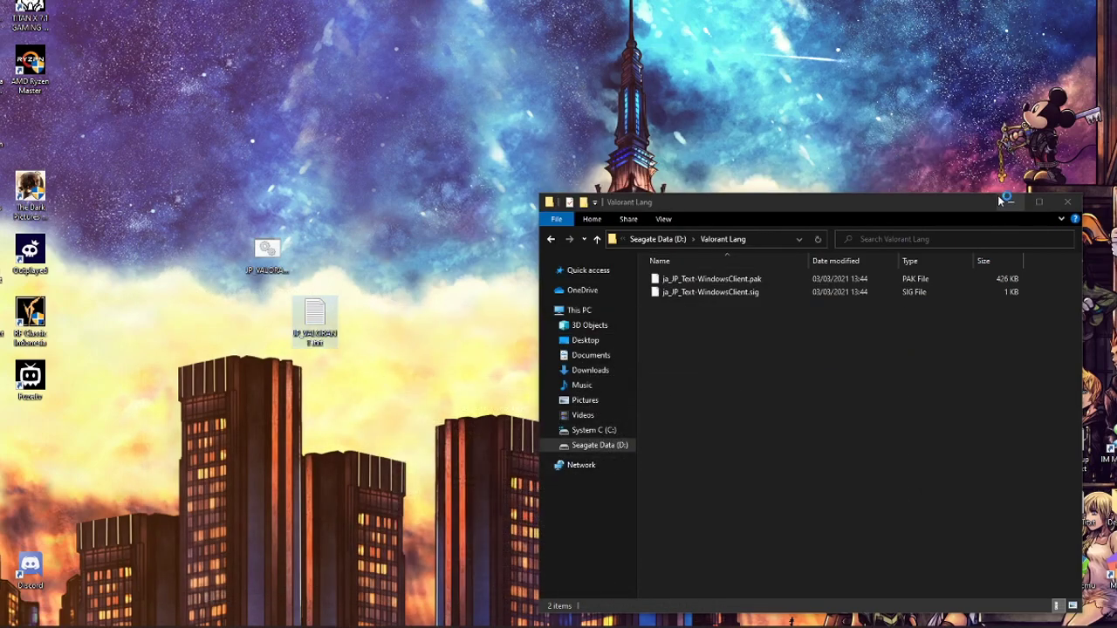
key(alt+F4)
Reopen JP_VALORANT.txt to check the script, close it and place the file beside the batch file on the desktop
double_click(321, 330)
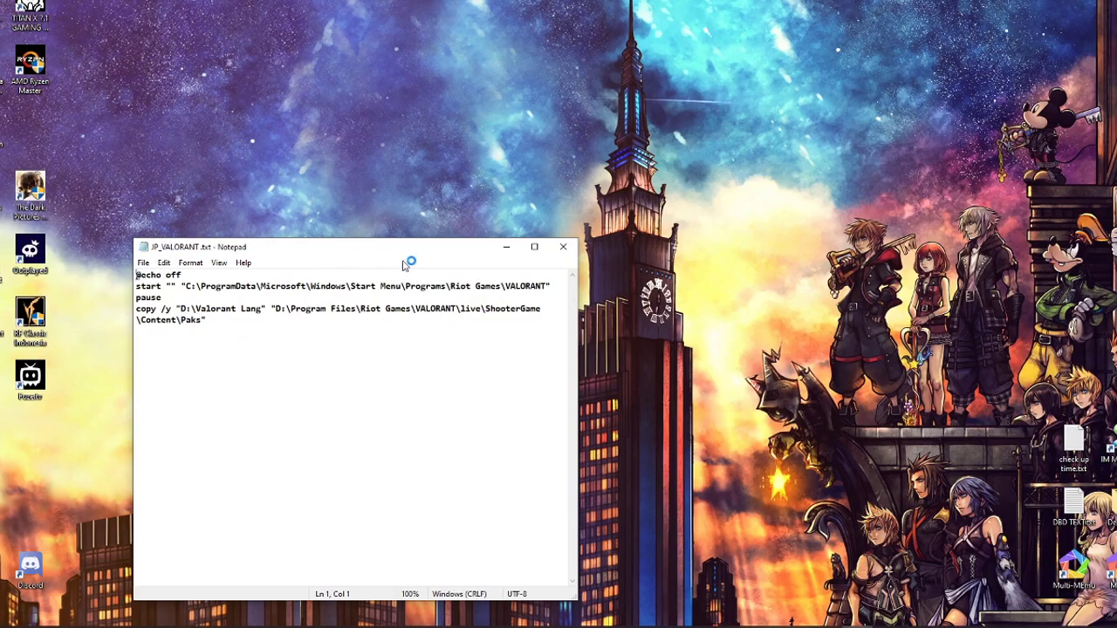
click(560, 248)
drag(320, 312, 329, 253)
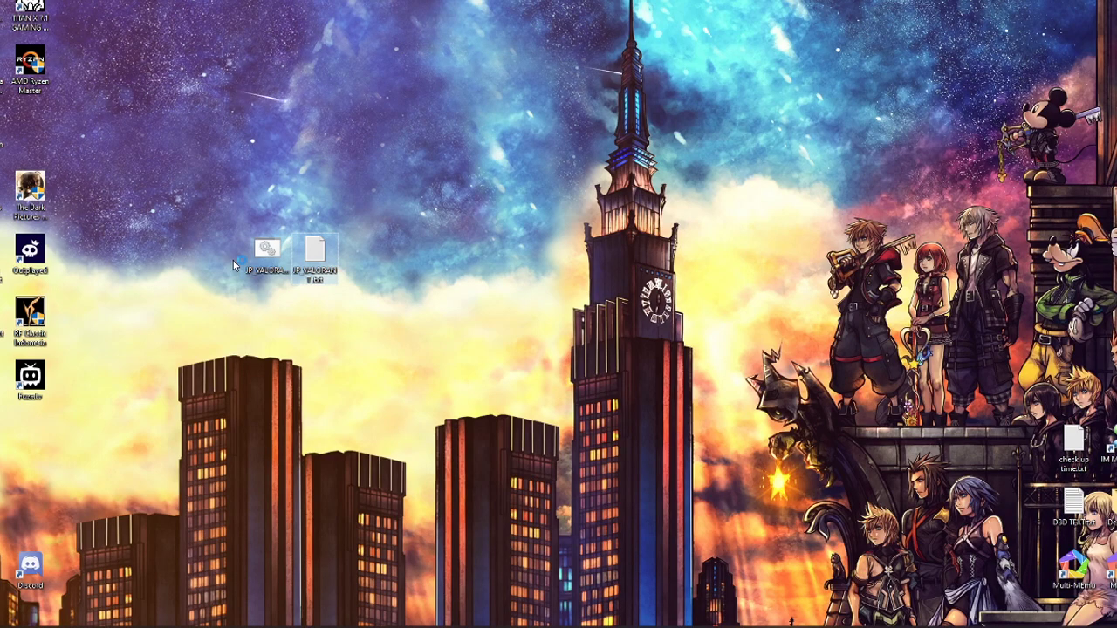
click(284, 264)
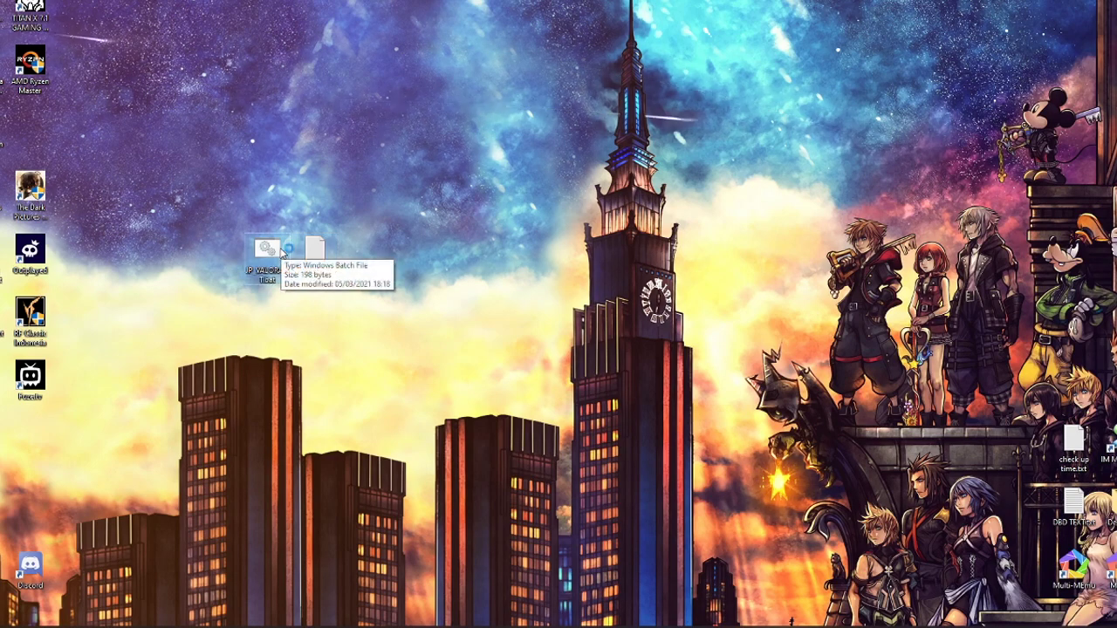
click(320, 271)
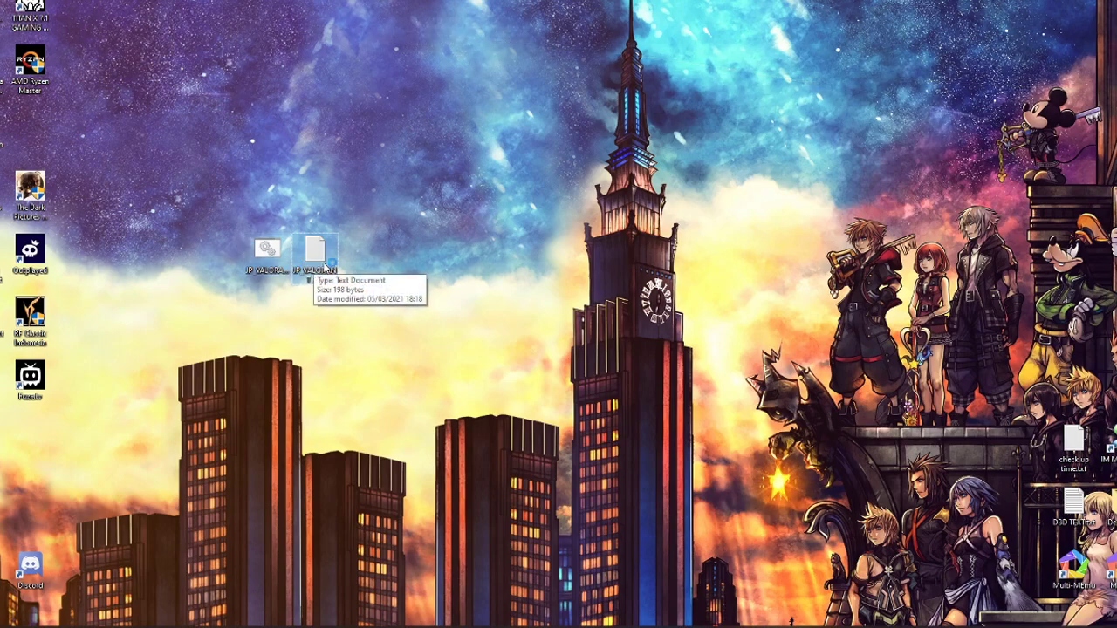
Confirm JP_VALORANT.bat as the batch file's name and close the VALORANT launcher's sign-in window
key(Left)
key(F2)
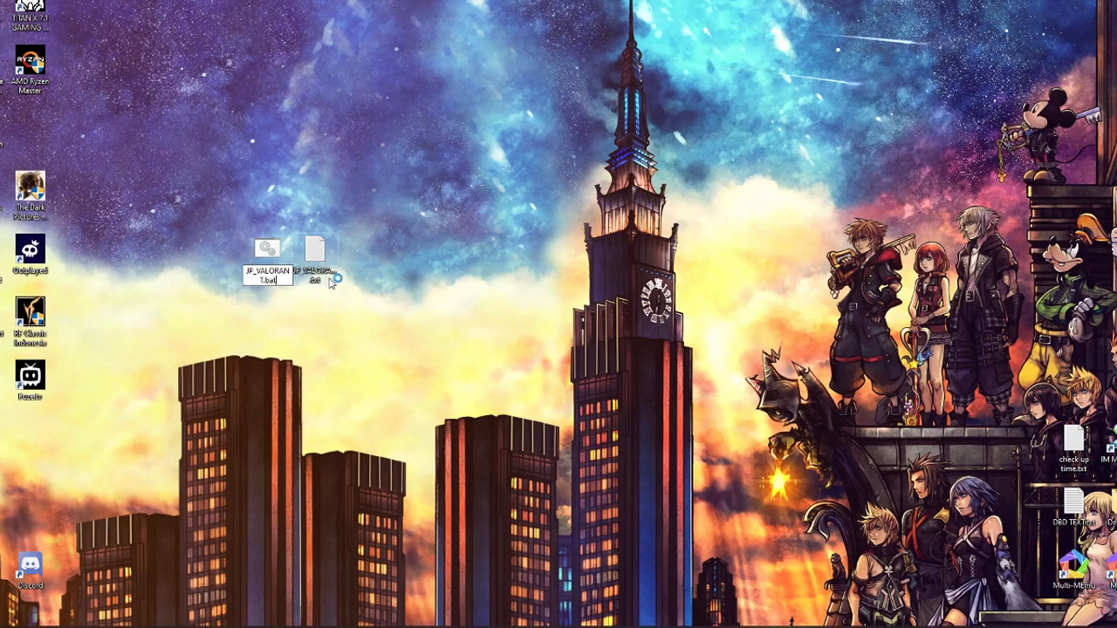
key(Return)
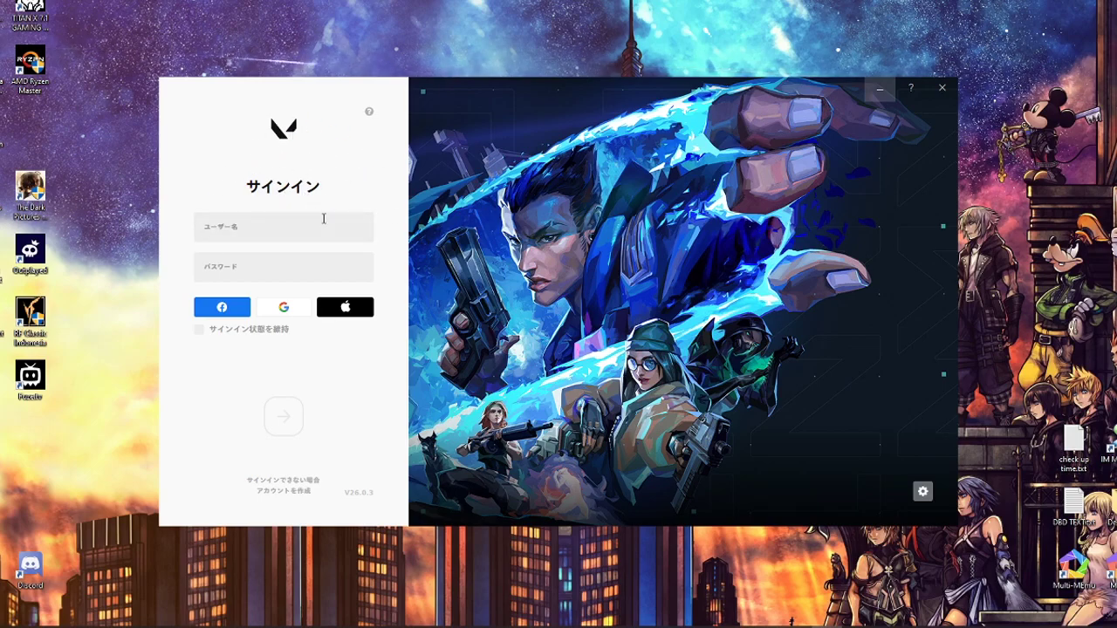
click(948, 92)
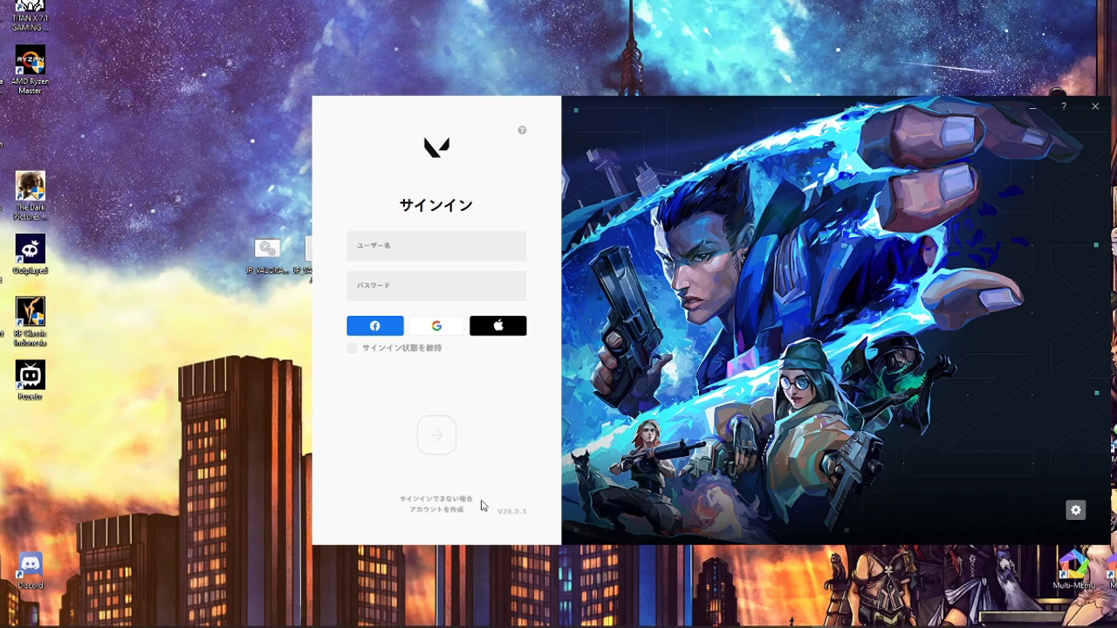
Bring up the Paks folder and select ja_JP_Text-WindowsClient.pak and ja_JP_Text-WindowsClient.sig
mouse_move(338, 626)
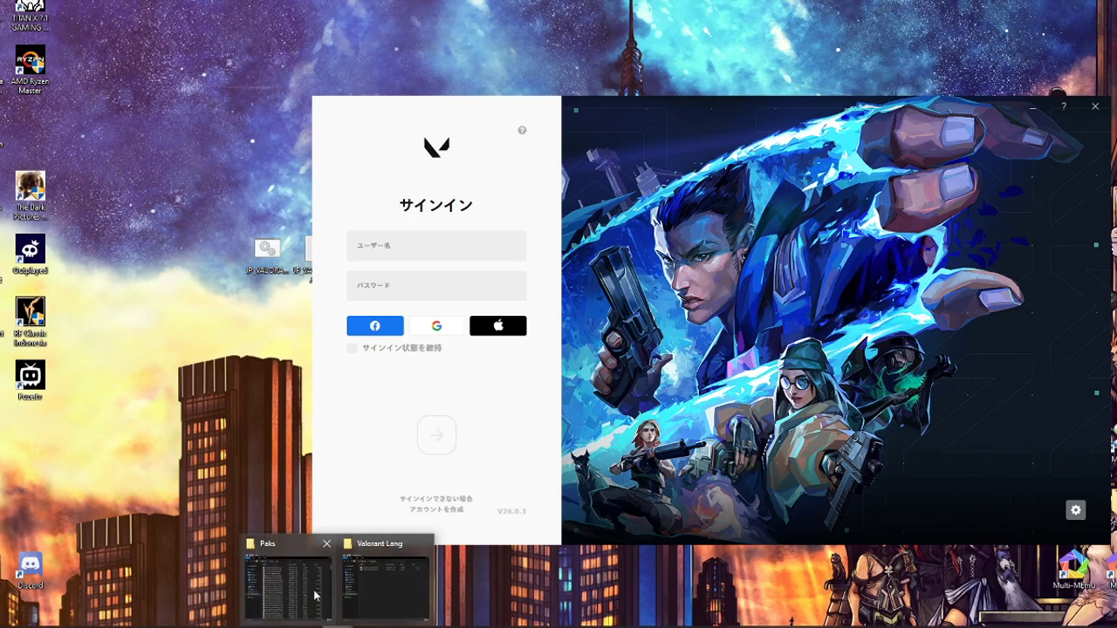
click(278, 576)
click(632, 242)
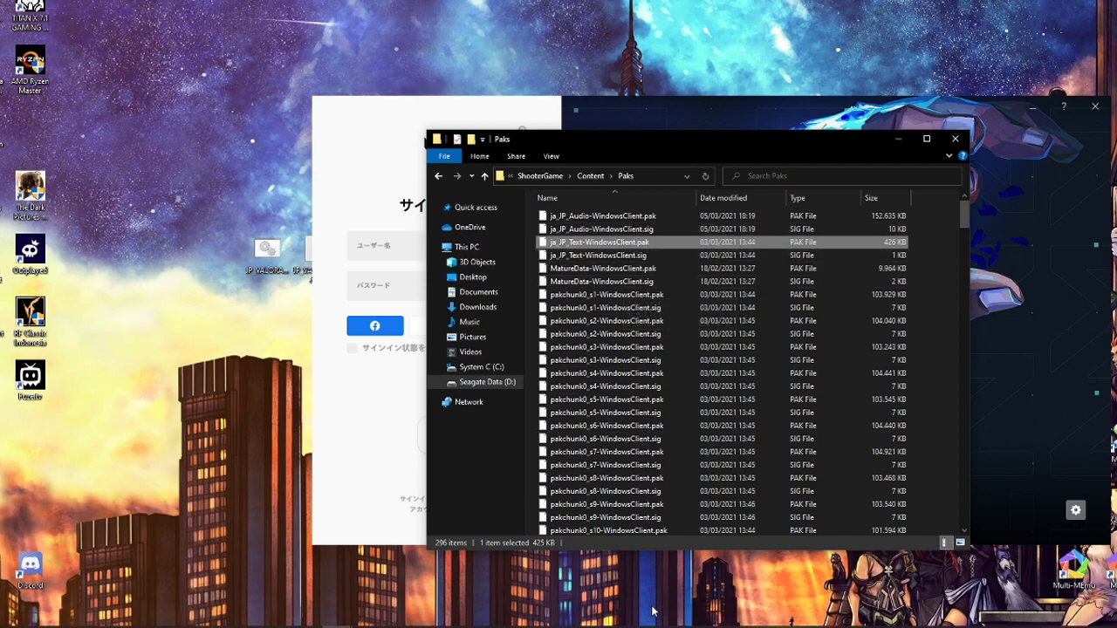
key(super)
key(super)
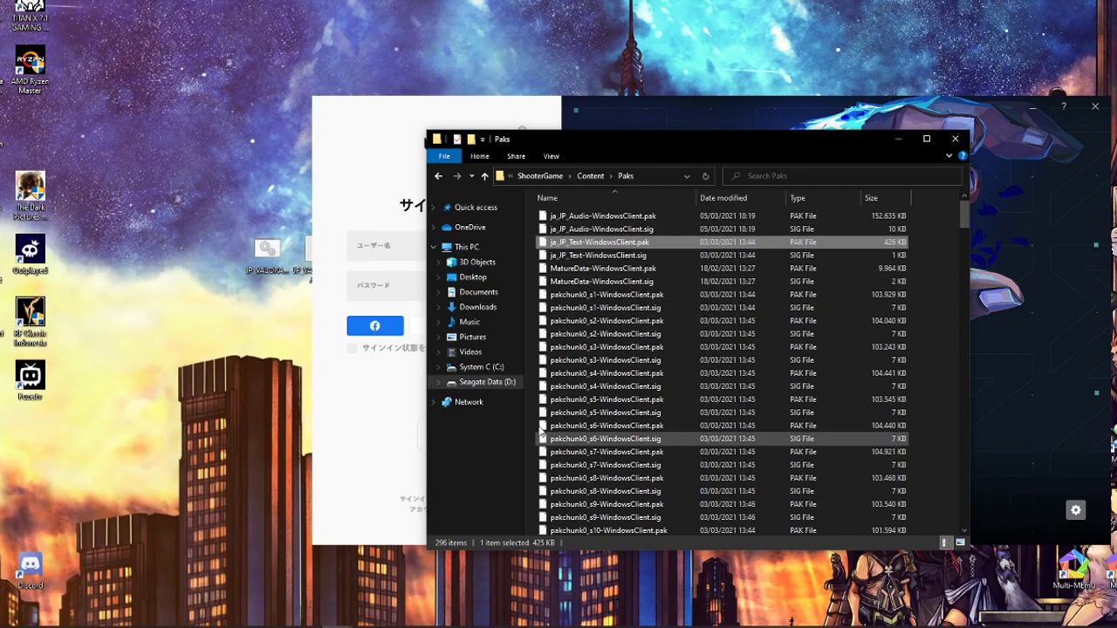
ctrl+click(593, 255)
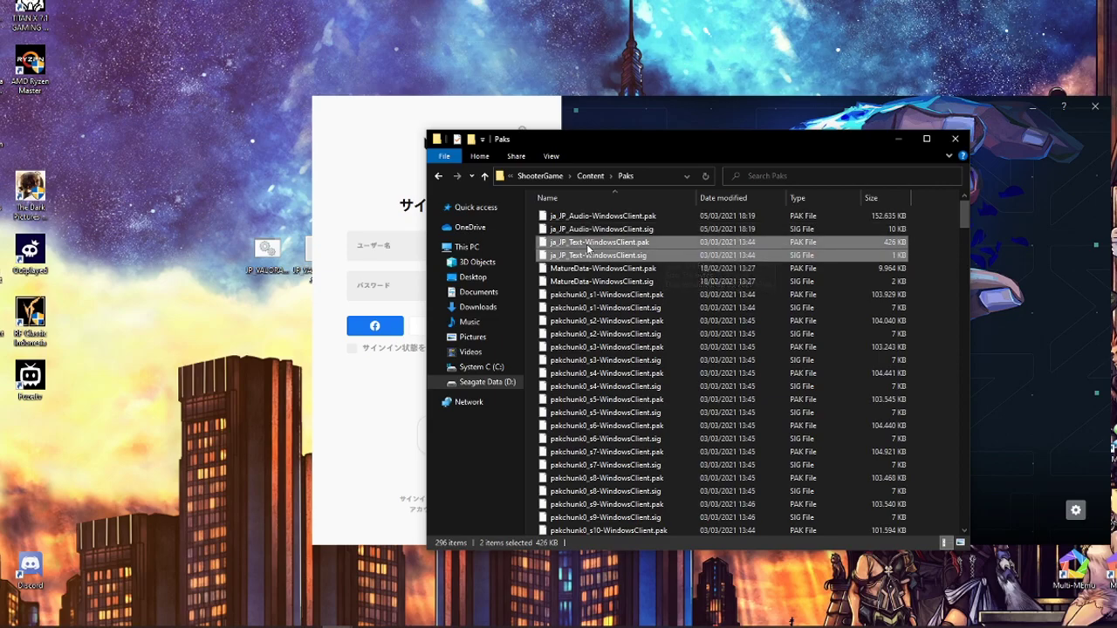
Bring up the Valorant Lang folder and arrange it side by side with the Paks folder
mouse_move(367, 590)
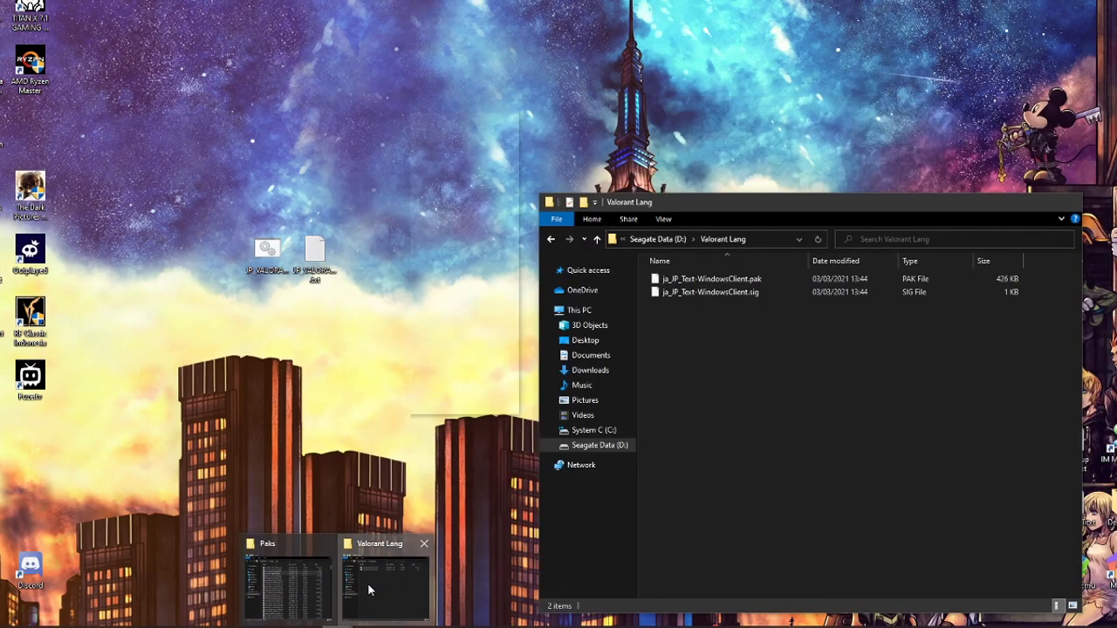
click(367, 590)
drag(677, 208, 268, 189)
drag(665, 142, 810, 182)
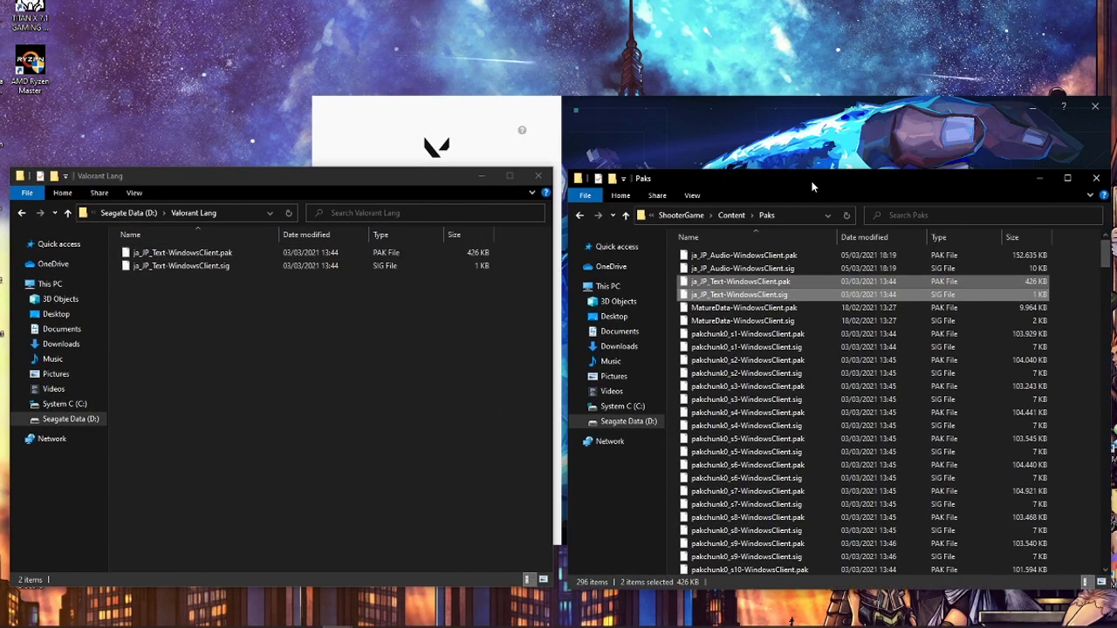
Compare the names of the ja_JP_Text-WindowsClient .pak and .sig files in the Valorant Lang and Paks folders
click(142, 254)
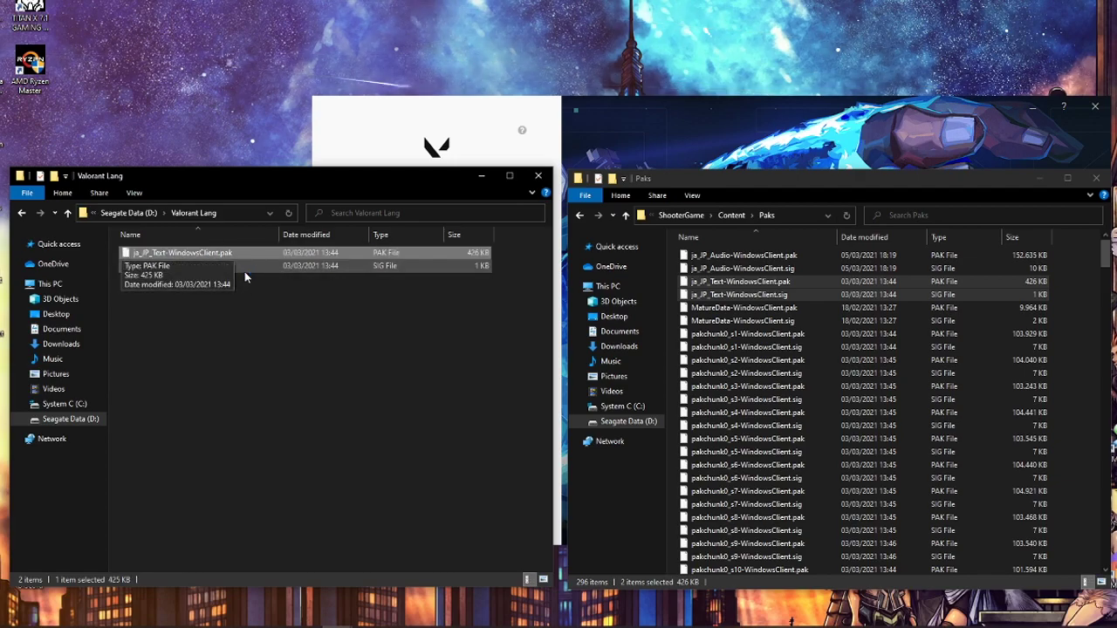
key(F2)
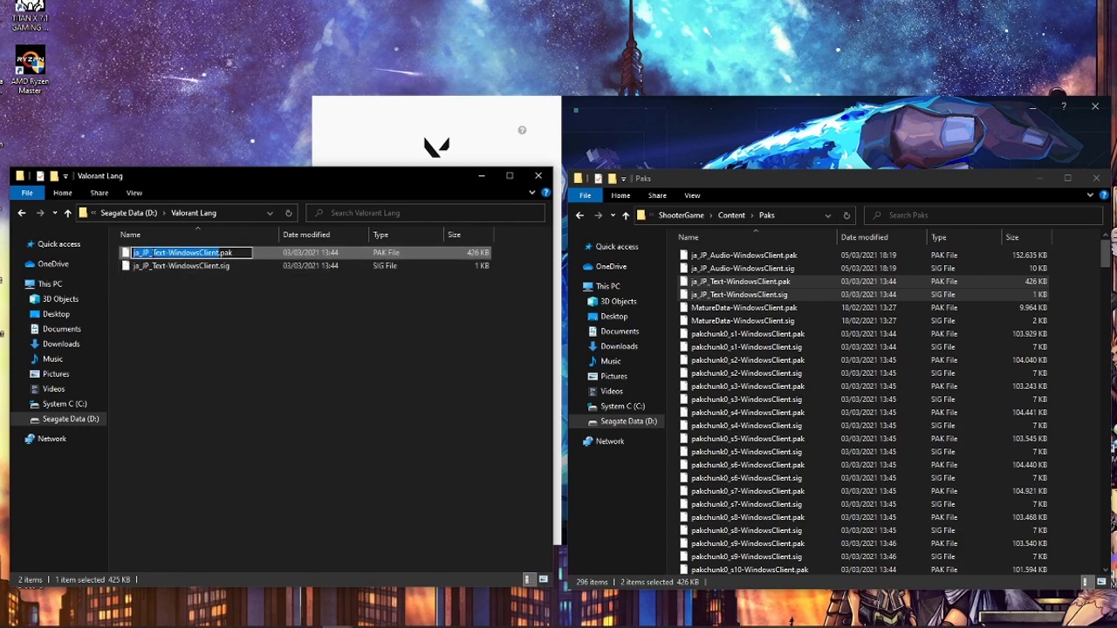
key(Right)
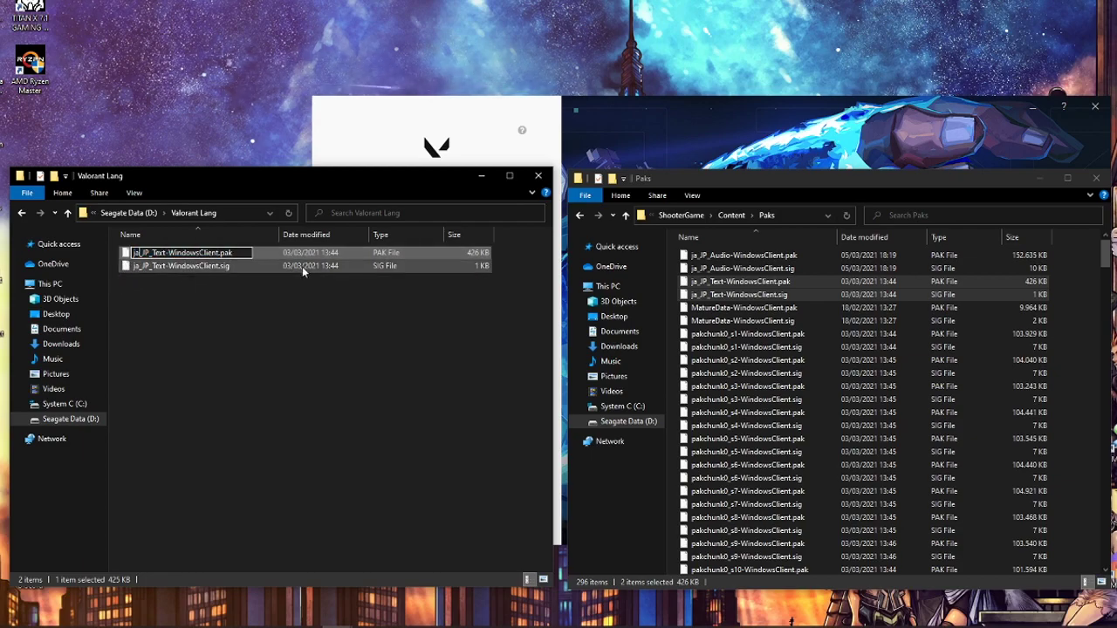
click(329, 343)
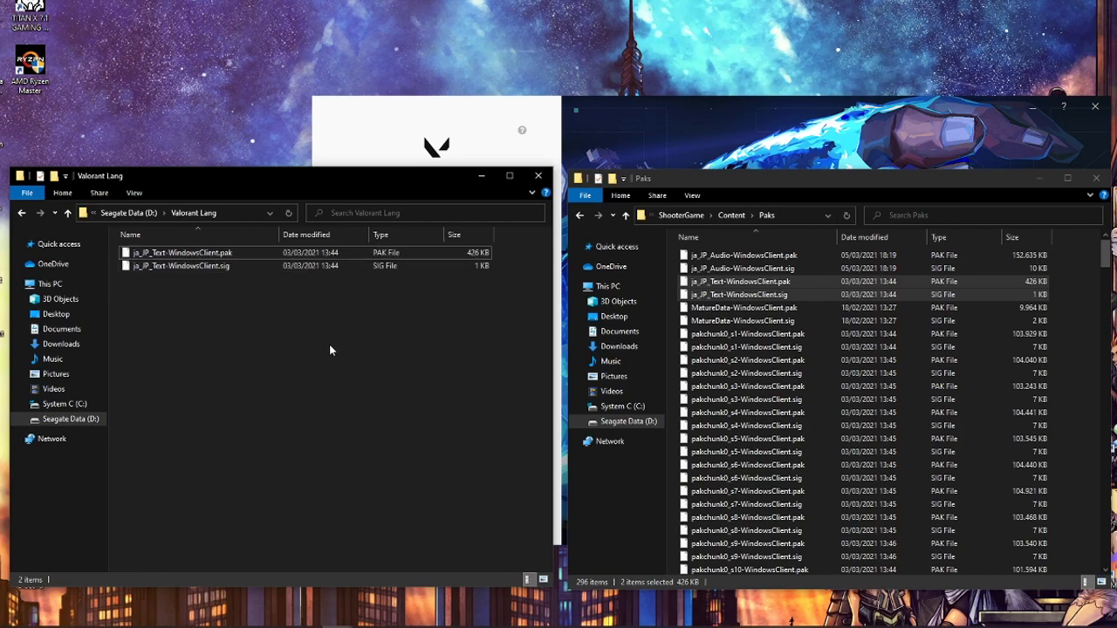
click(740, 281)
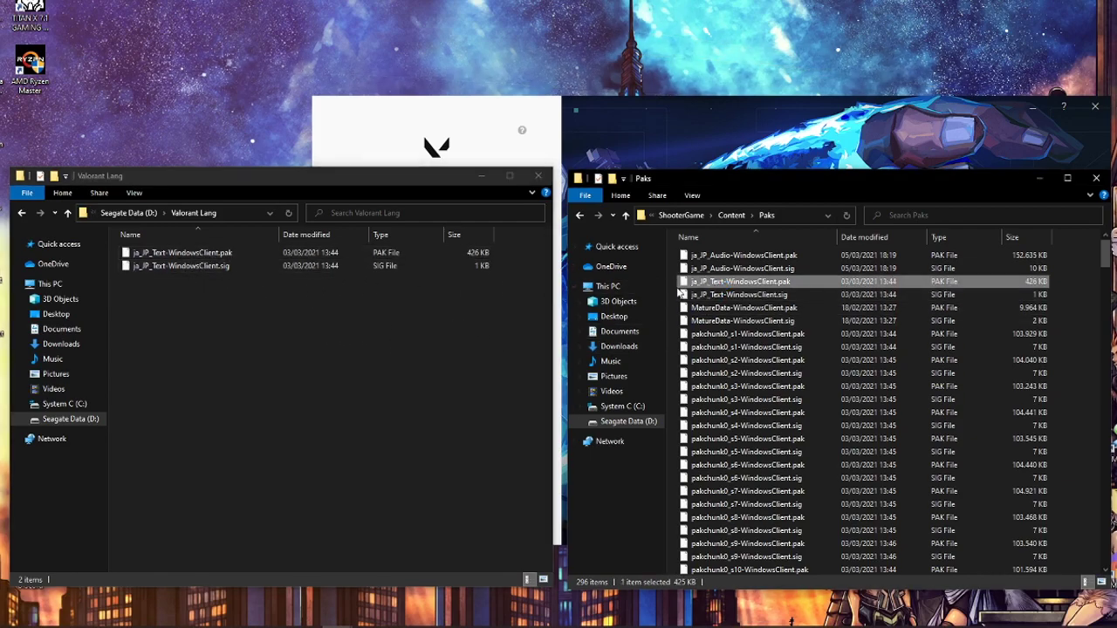
click(740, 295)
click(760, 282)
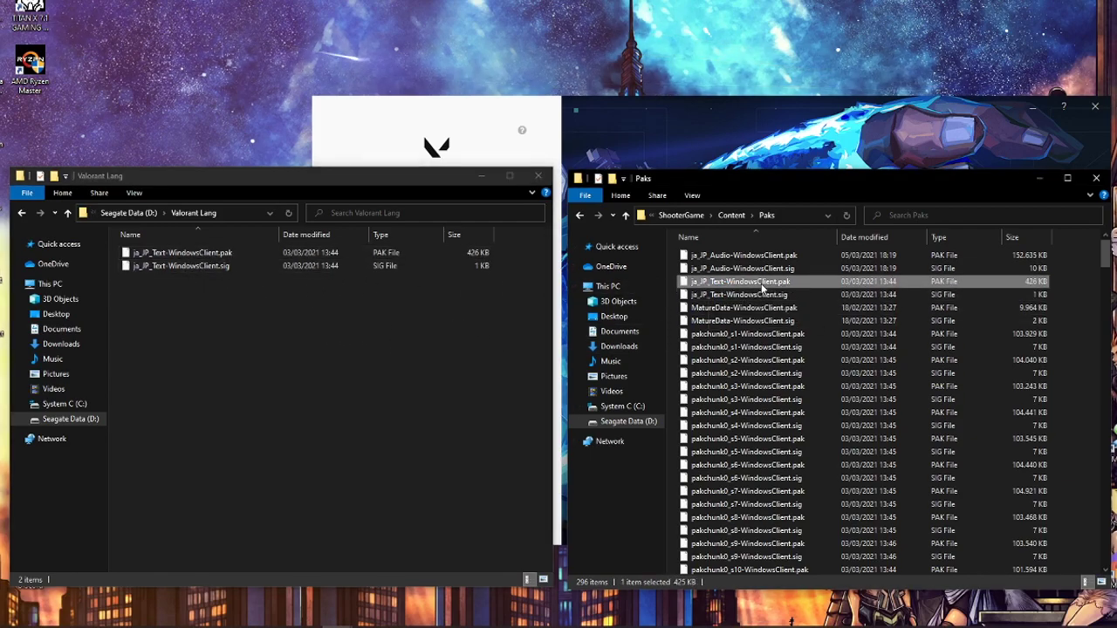
ctrl+click(762, 289)
drag(762, 290, 213, 257)
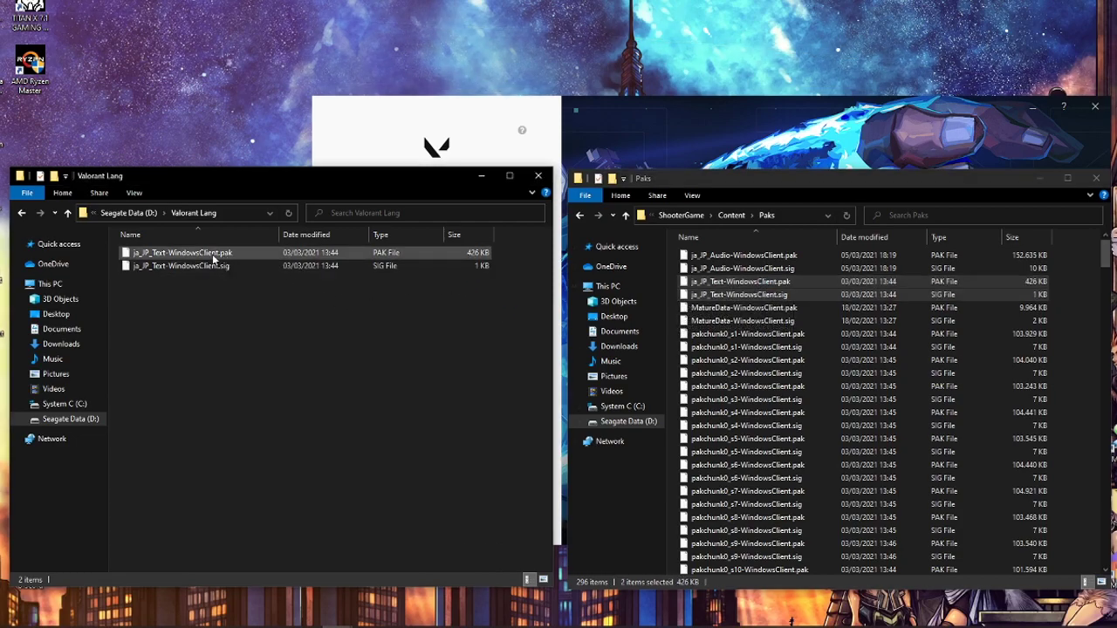
click(150, 266)
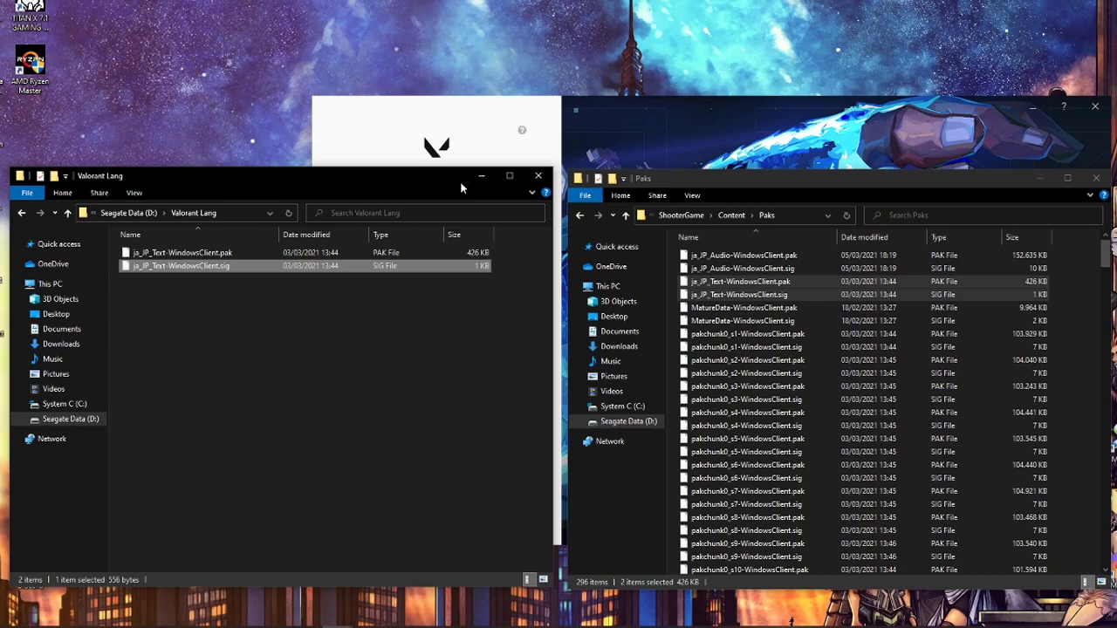
Close both folder windows, then run the JP_VALORANT batch file from the desktop and continue it past its pause
click(541, 176)
click(1096, 177)
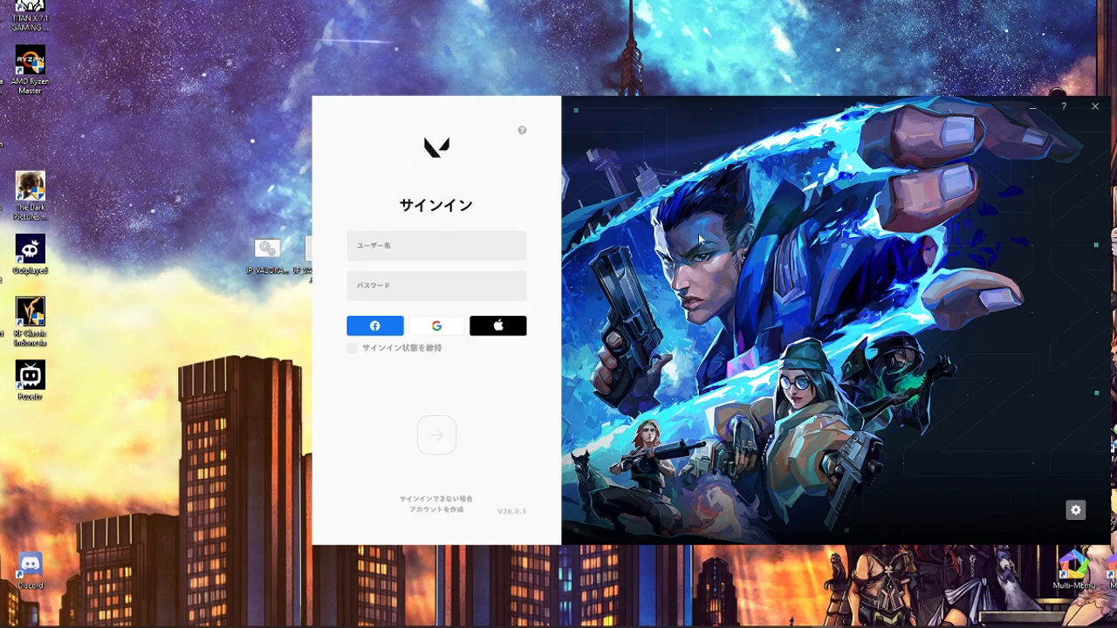
double_click(281, 255)
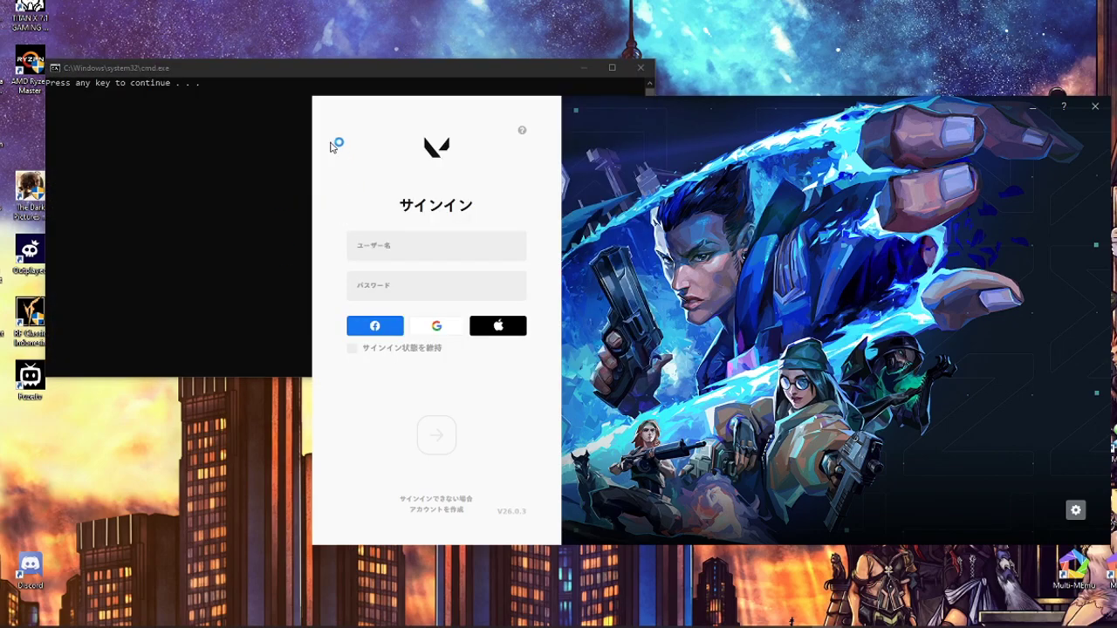
click(306, 75)
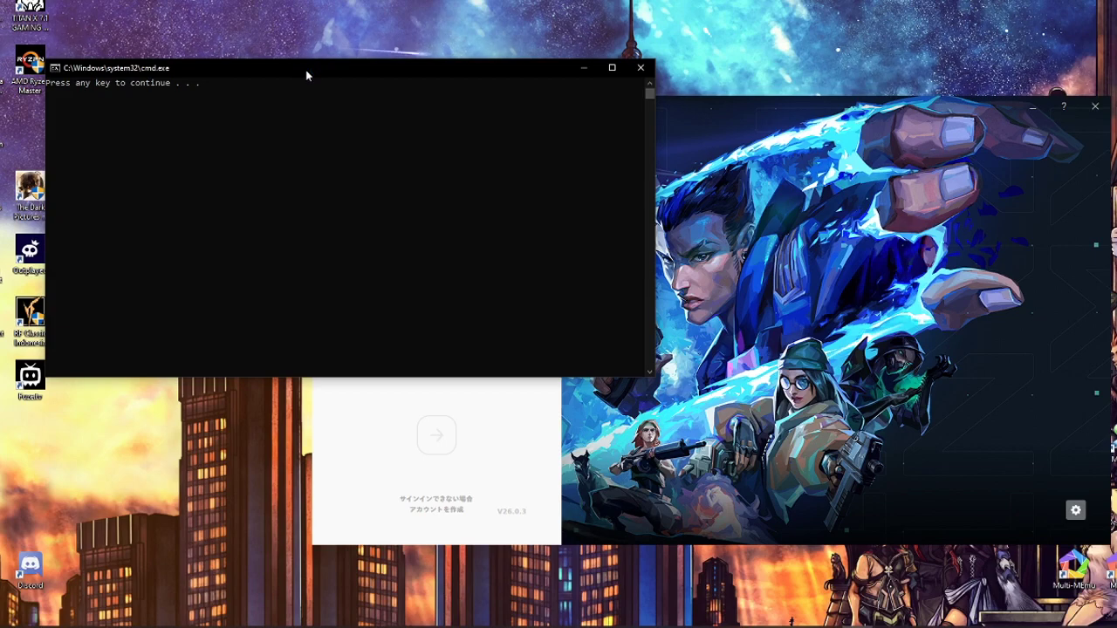
key(Return)
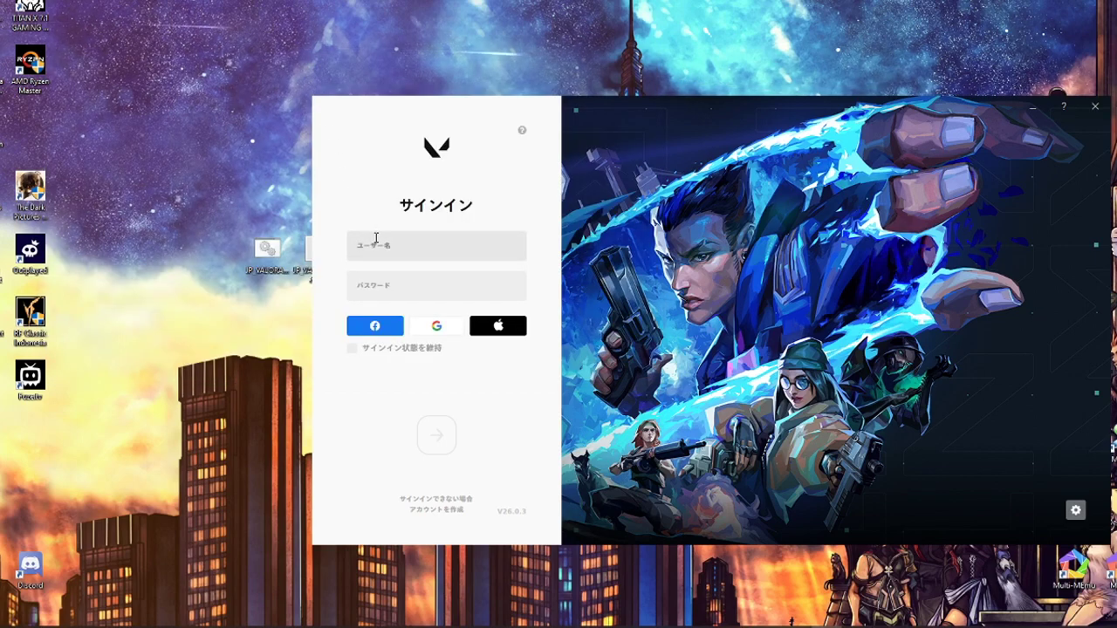
Enter the account username in the VALORANT sign-in form and move on to the password field
click(375, 236)
text(ledrheclut)
key(Tab)
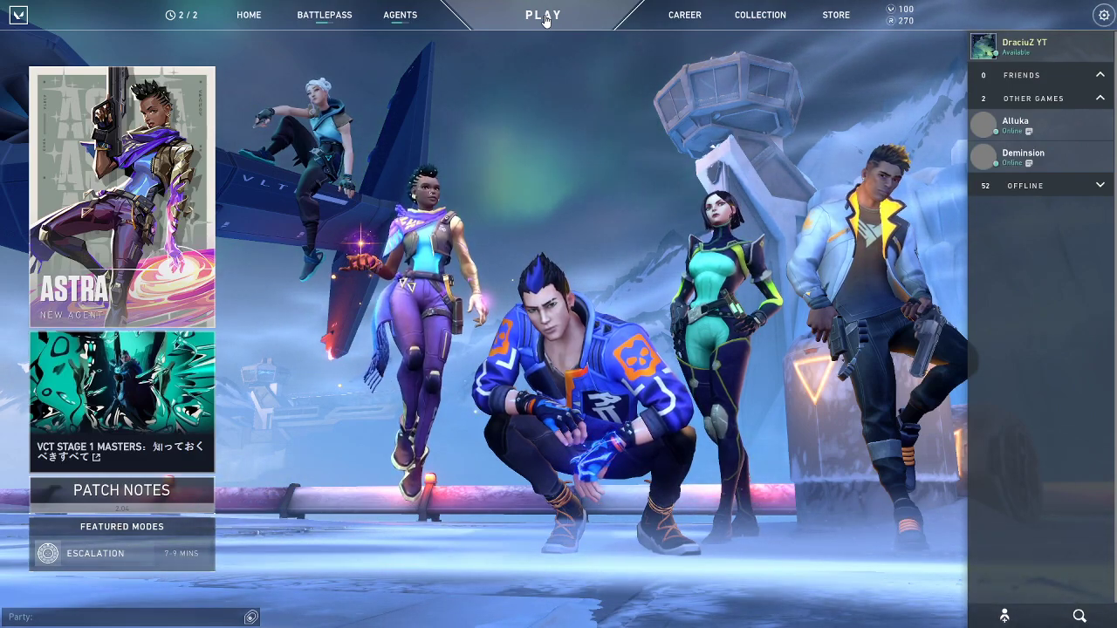
Open VALORANT's play lobby and enter the practice range
click(544, 15)
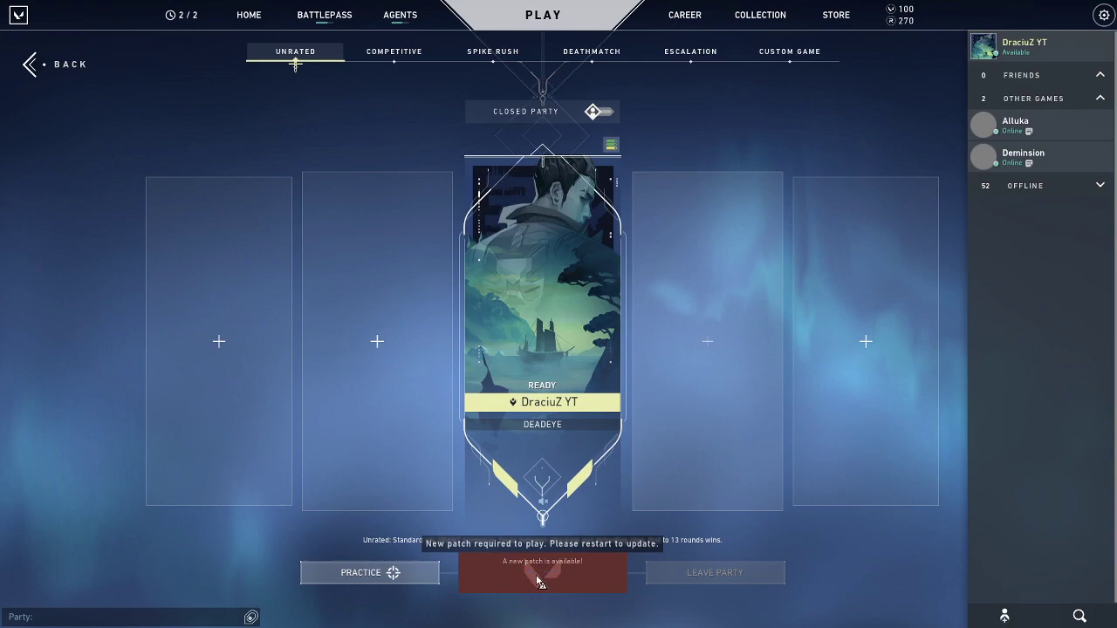
click(367, 576)
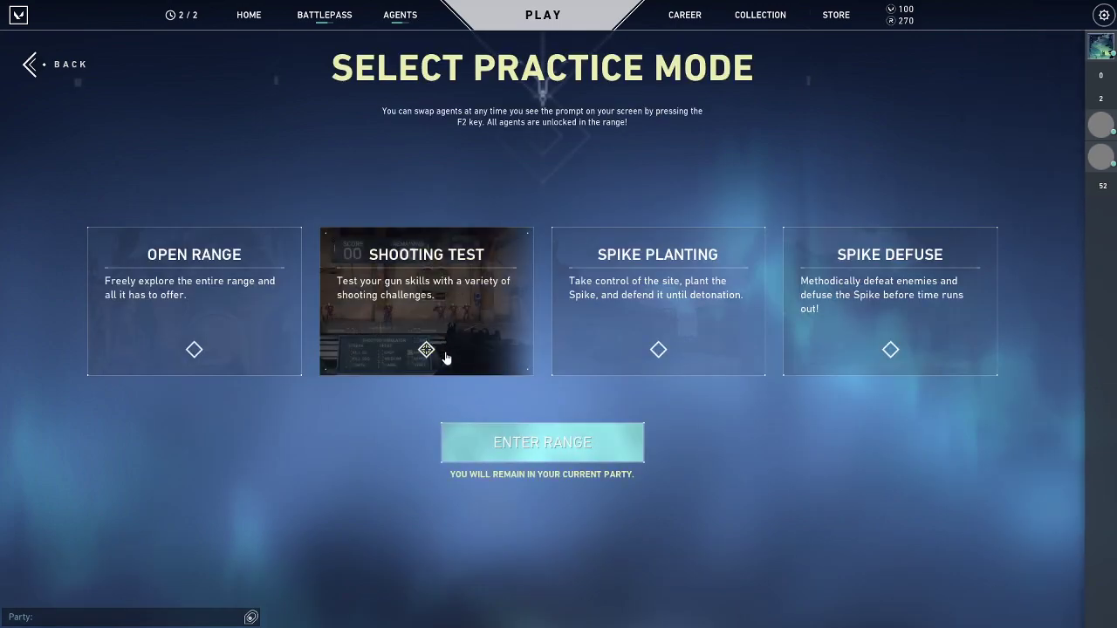
click(474, 442)
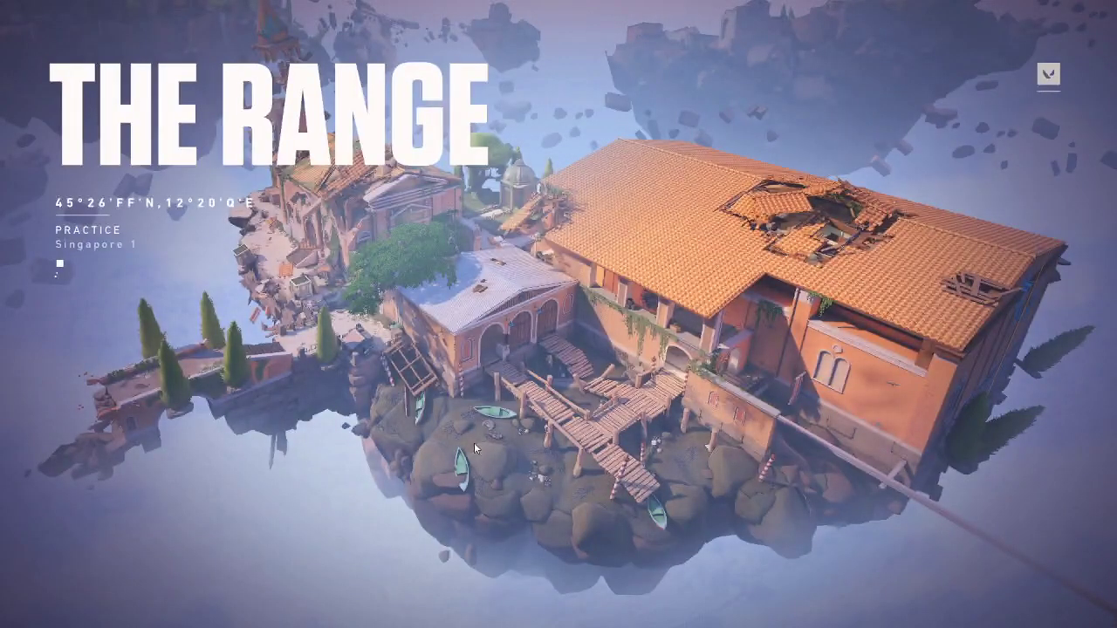